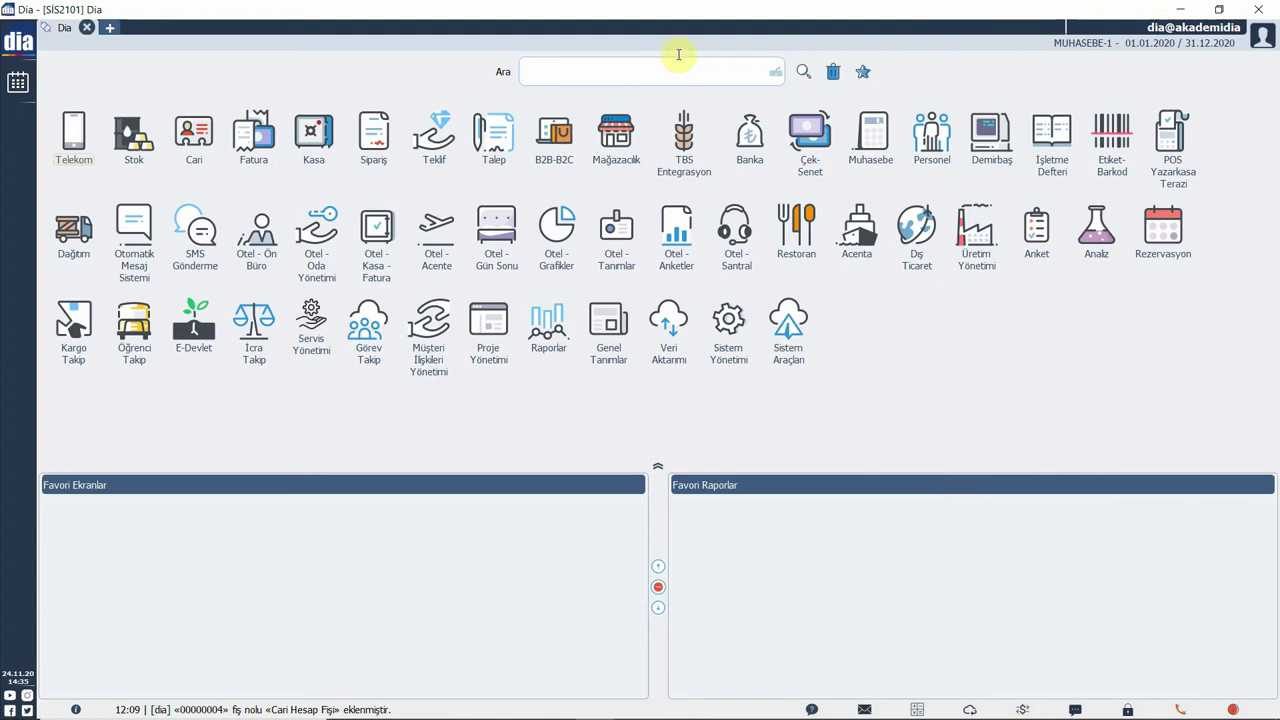
Find and open the Ödeme Planları <scf4000> list, then start adding a new payment plan.
left_click(18, 86)
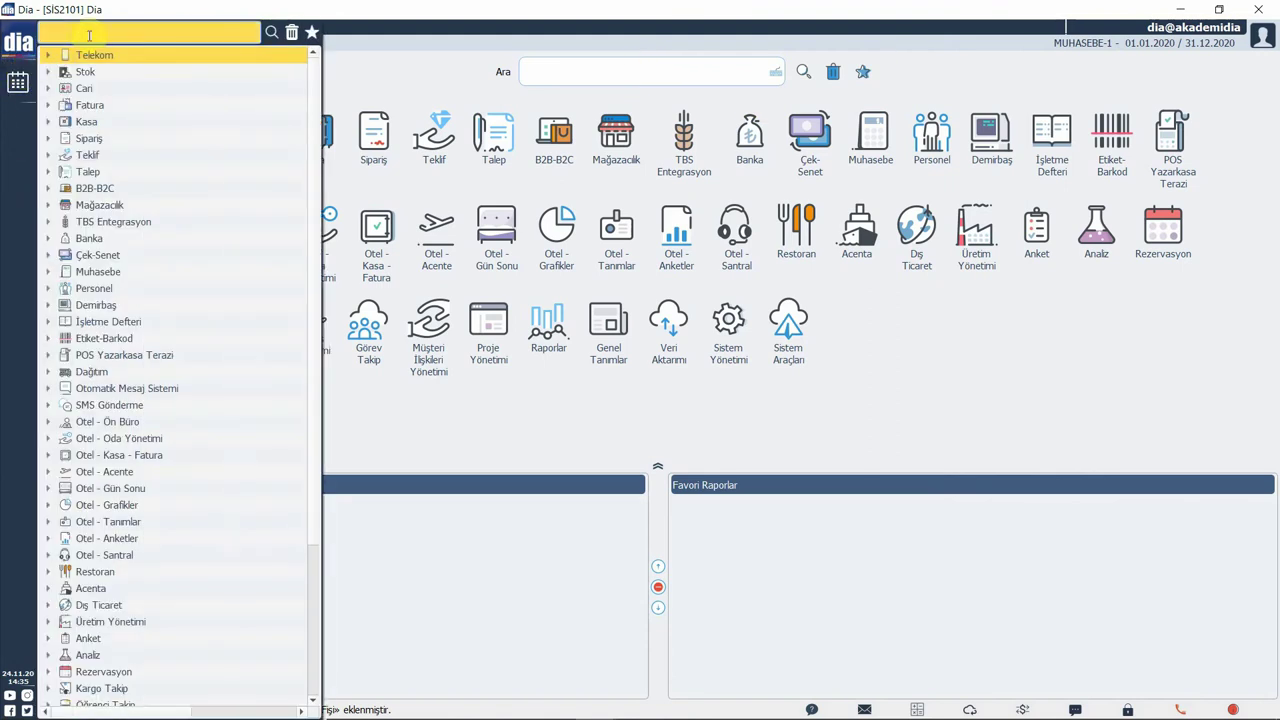
type("ödeme ")
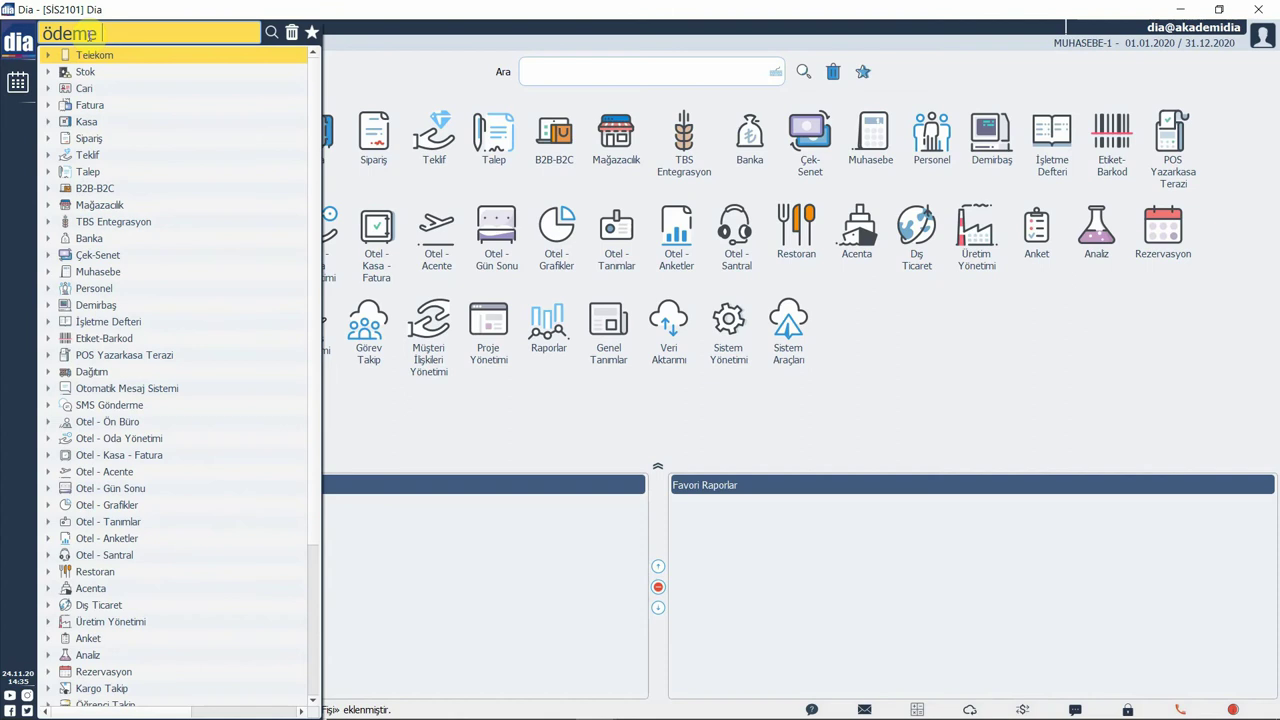
type("planları")
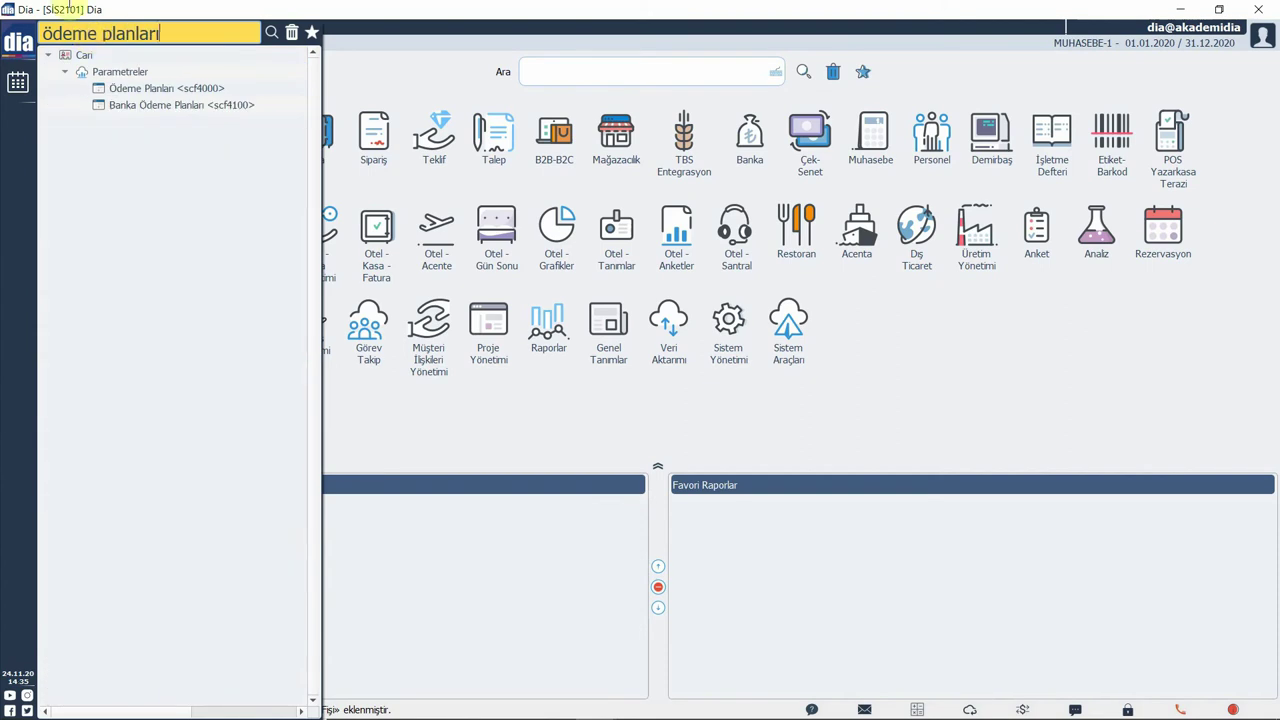
left_click(176, 91)
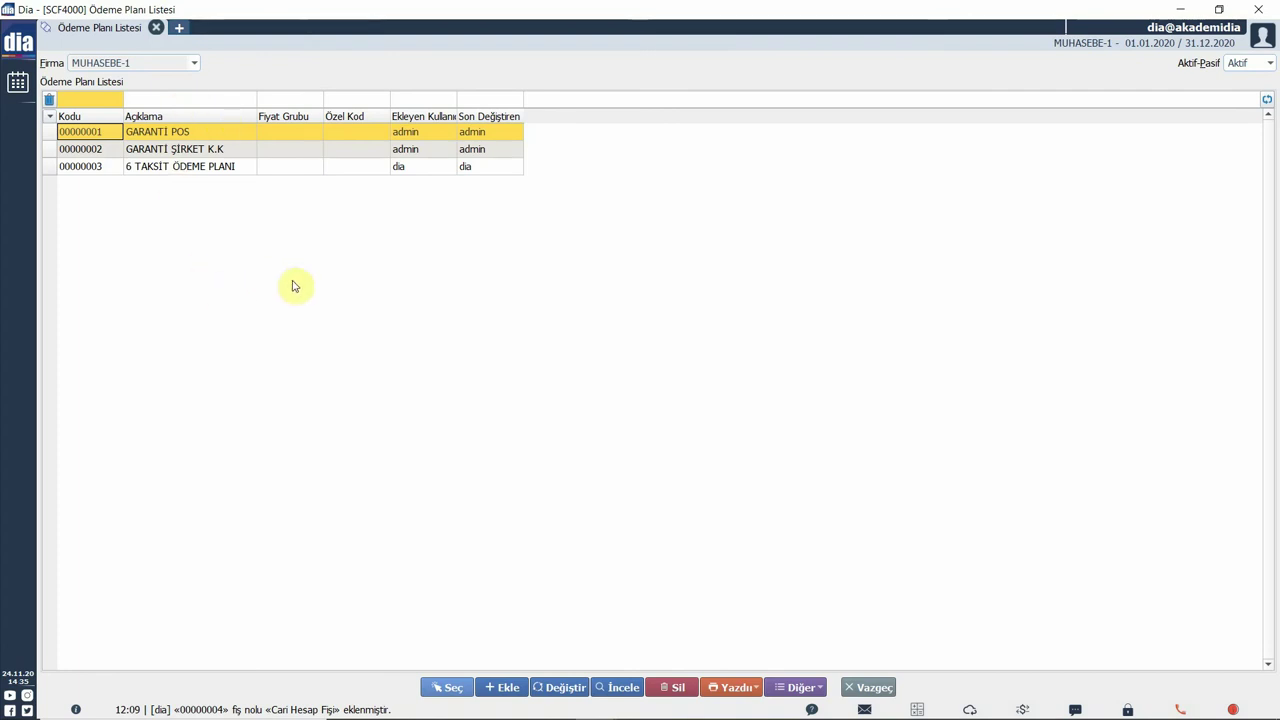
left_click(506, 687)
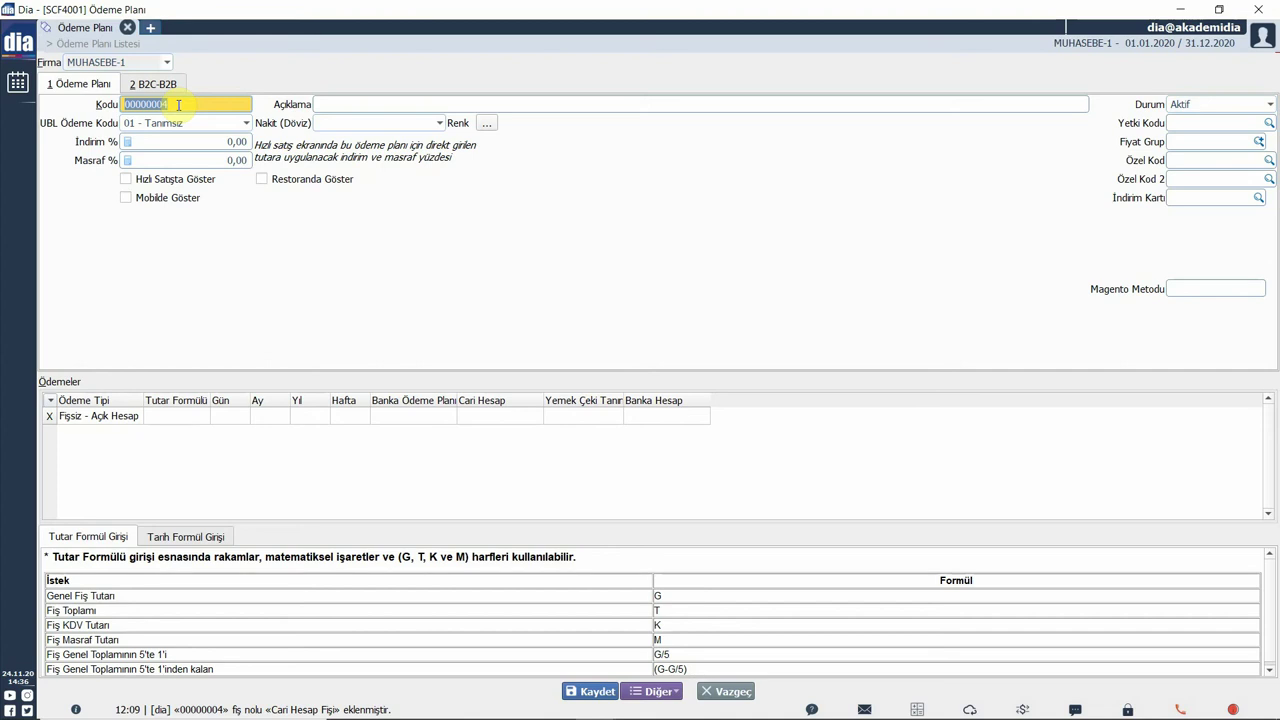
Enter "X BANKASI 3 TAKSİT KK ÖDEME PLANI" as the payment plan's description and set Nakit (Döviz) to TL.
left_click(245, 123)
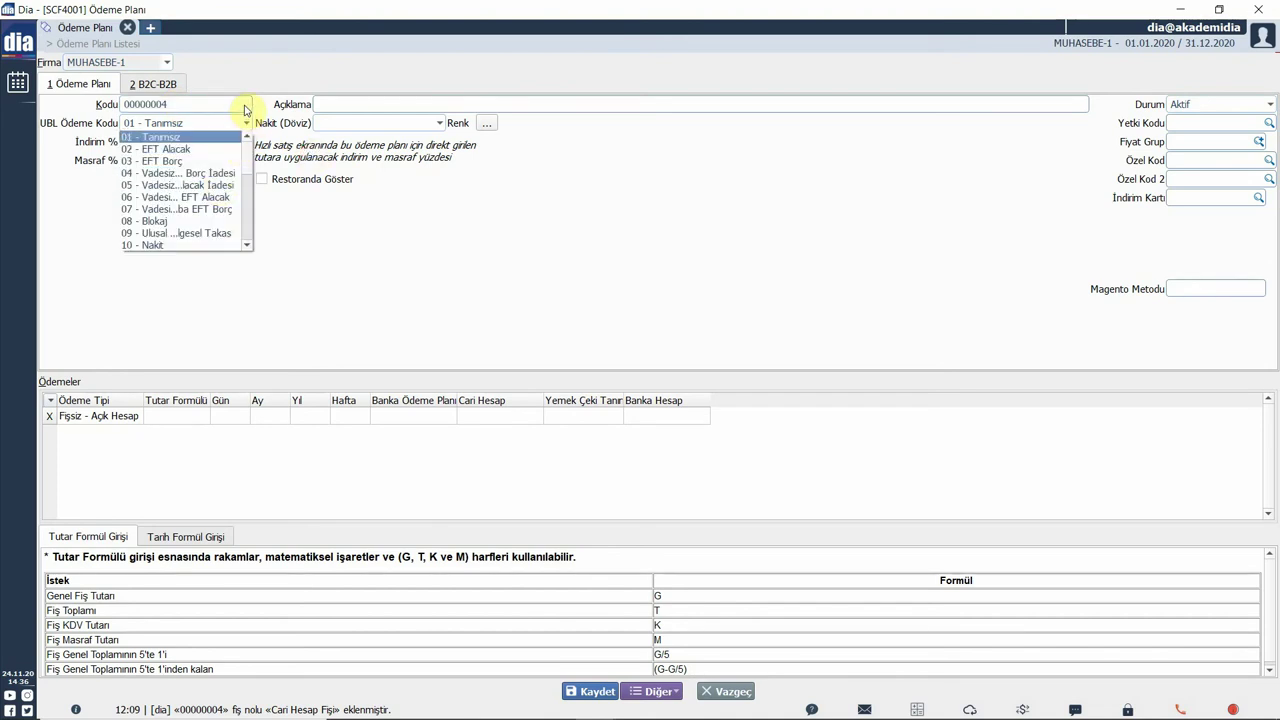
left_click(329, 105)
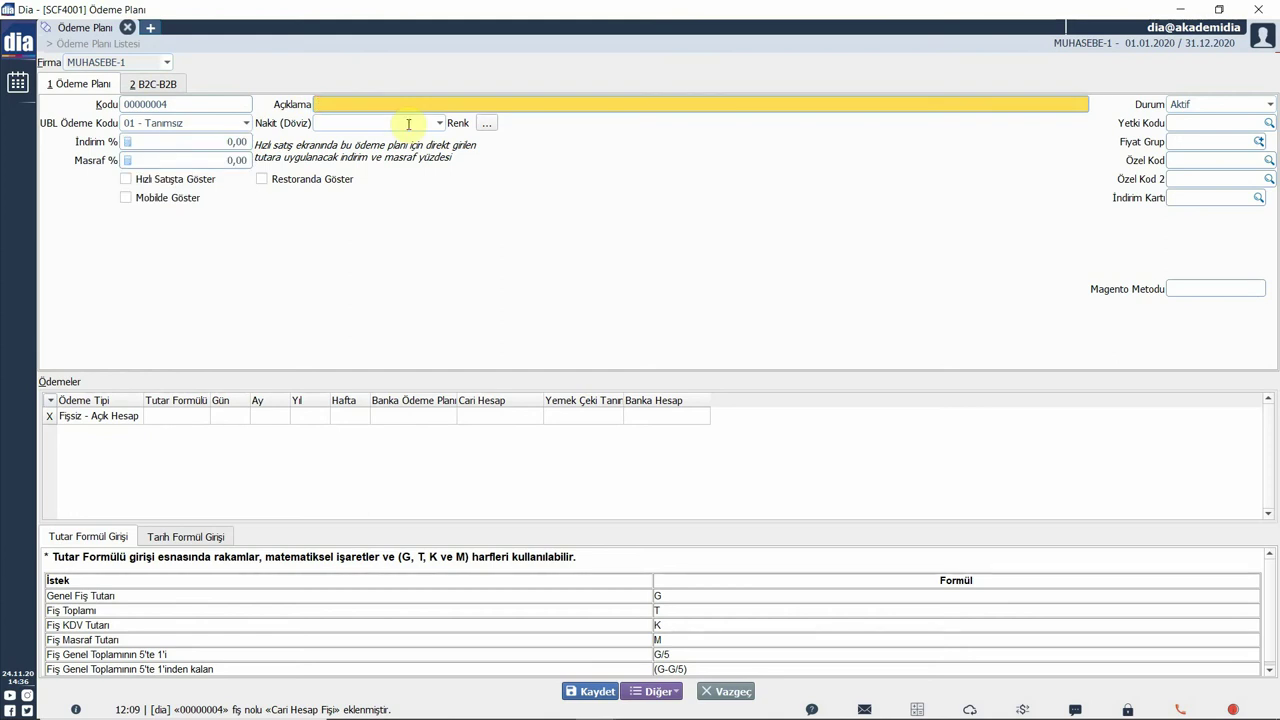
type("X BANK")
type("ASI 3 TAKSIT KK ÖDEME PLANI")
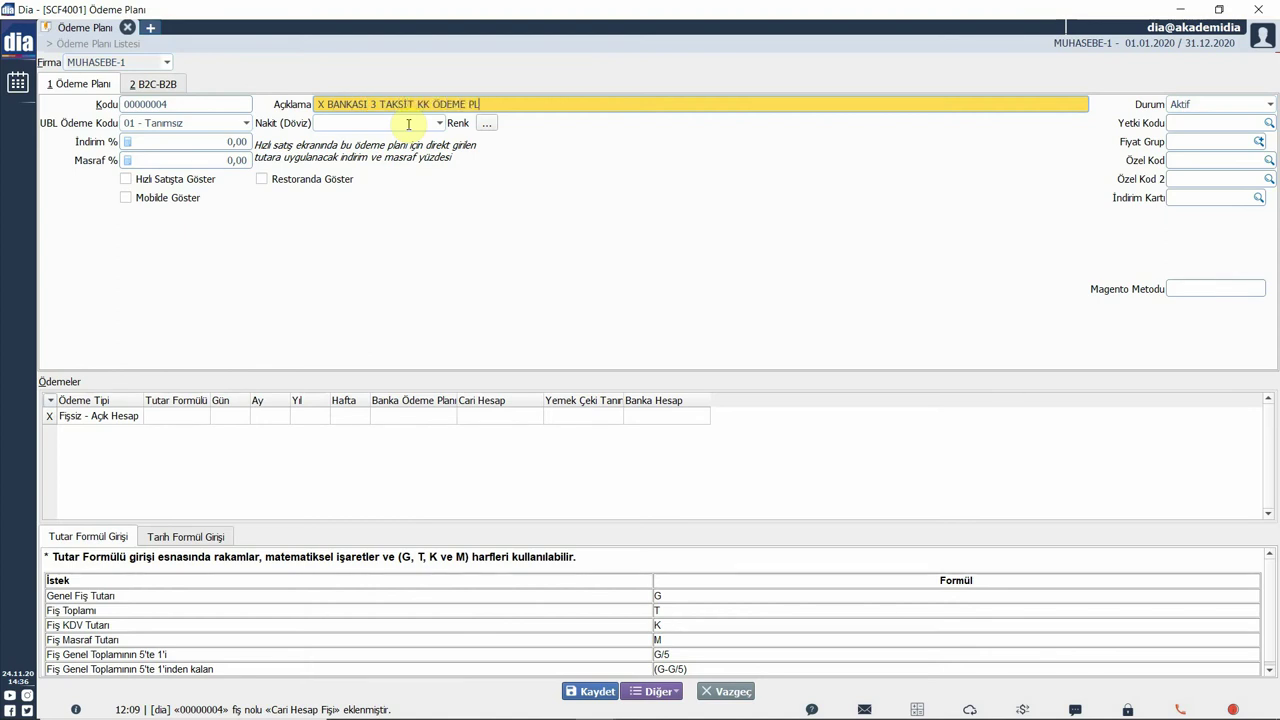
left_click(360, 124)
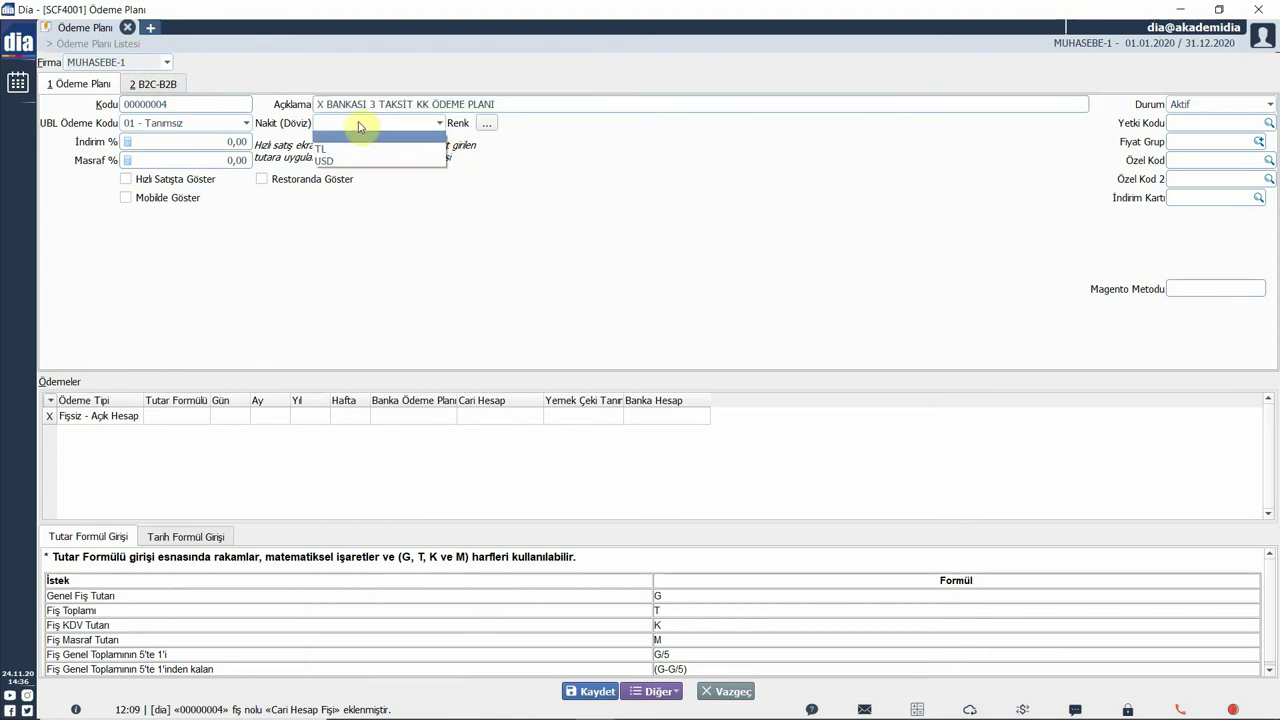
left_click(357, 150)
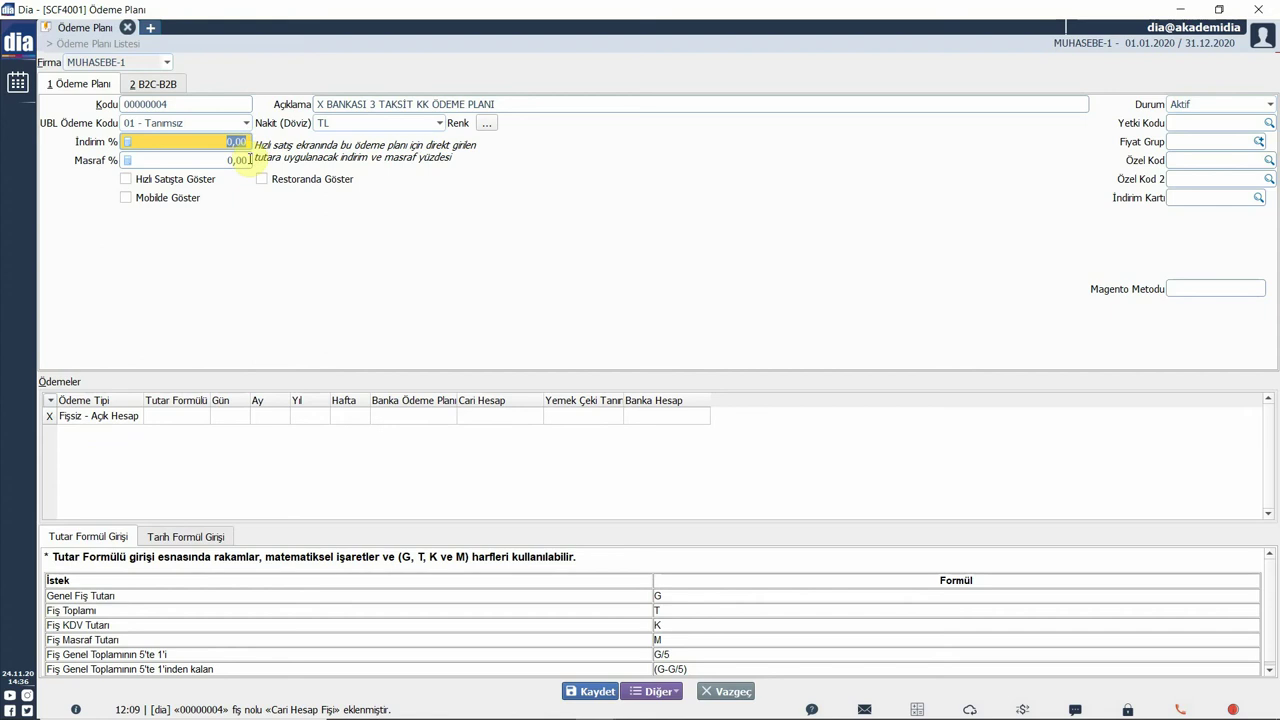
Enable Hızlı Satışta Göster, Mobilde Göster and Restoranda Göster for the payment plan.
left_click(125, 179)
left_click(126, 199)
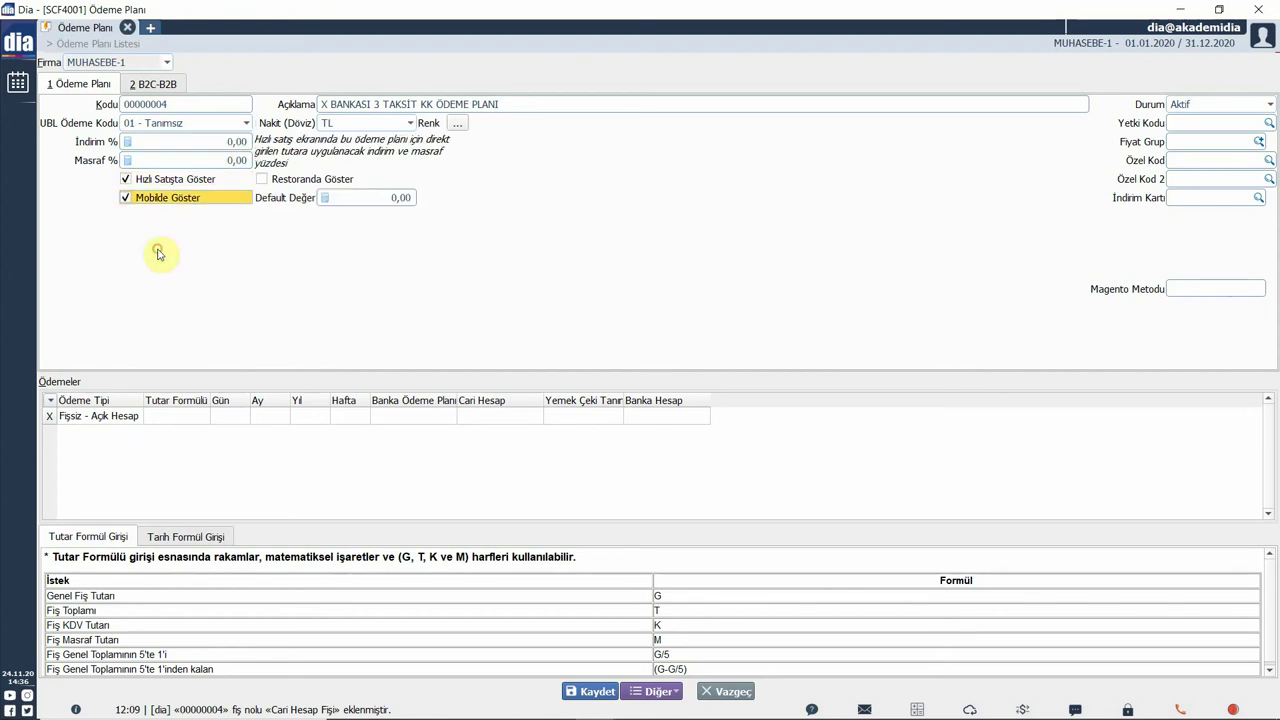
left_click(265, 179)
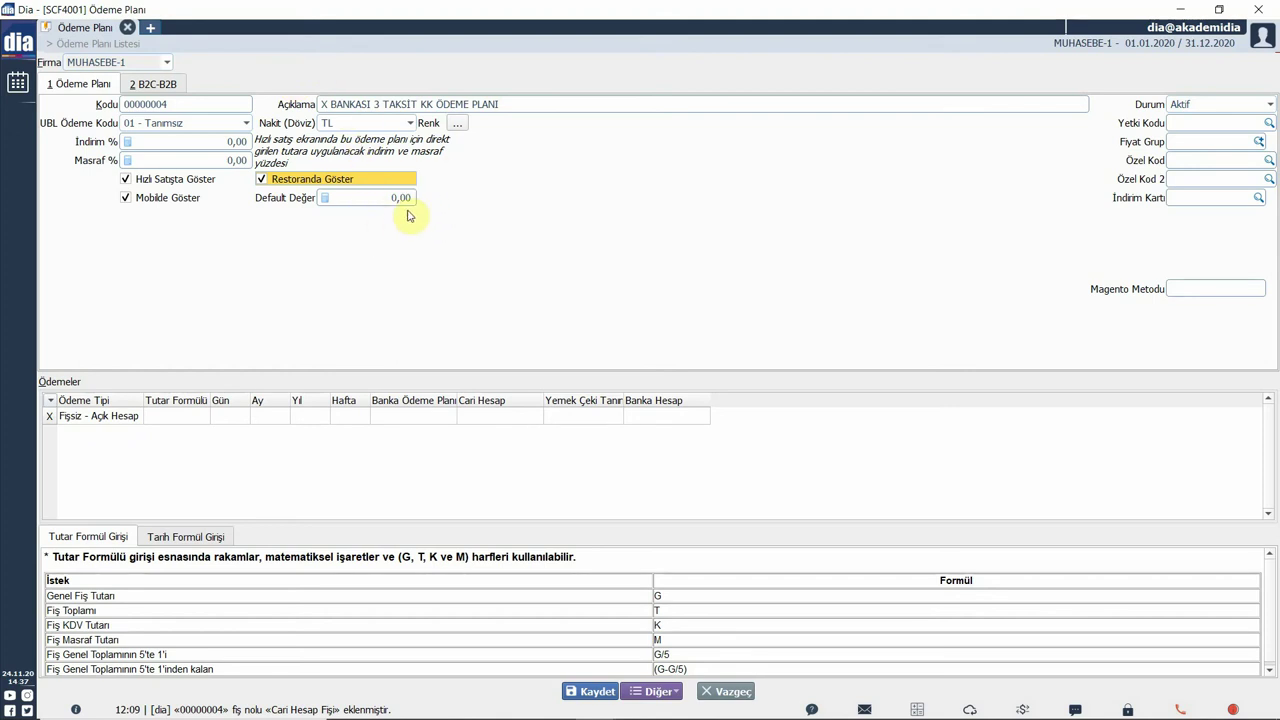
left_click(1221, 104)
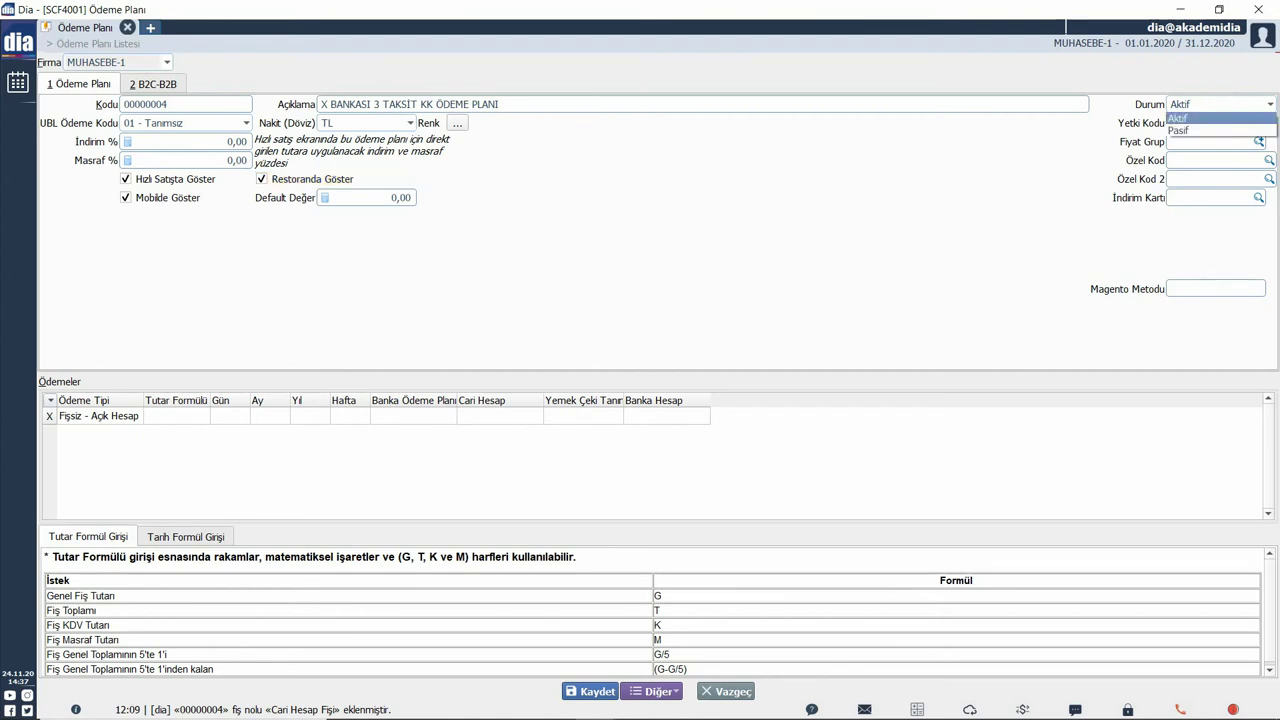
key("Escape")
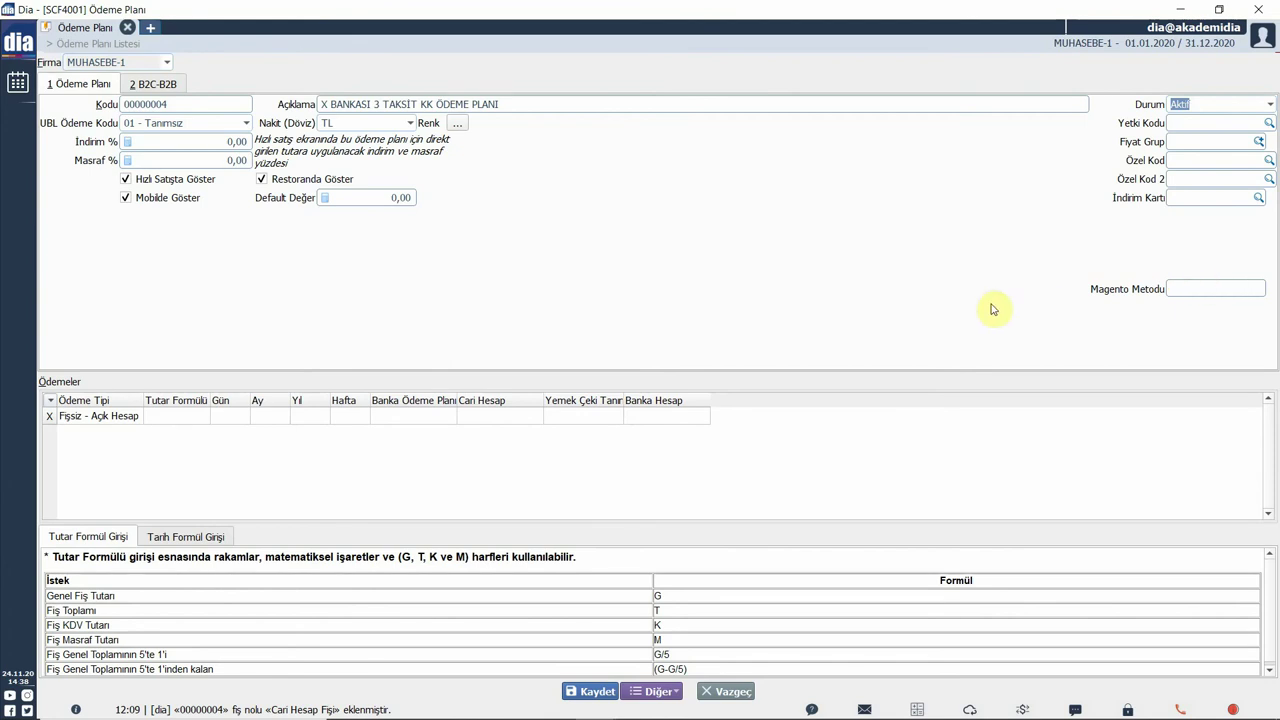
Set the installment count (Taksit Sayısı) to 3 in the plan's B2C-B2B information.
left_click(170, 86)
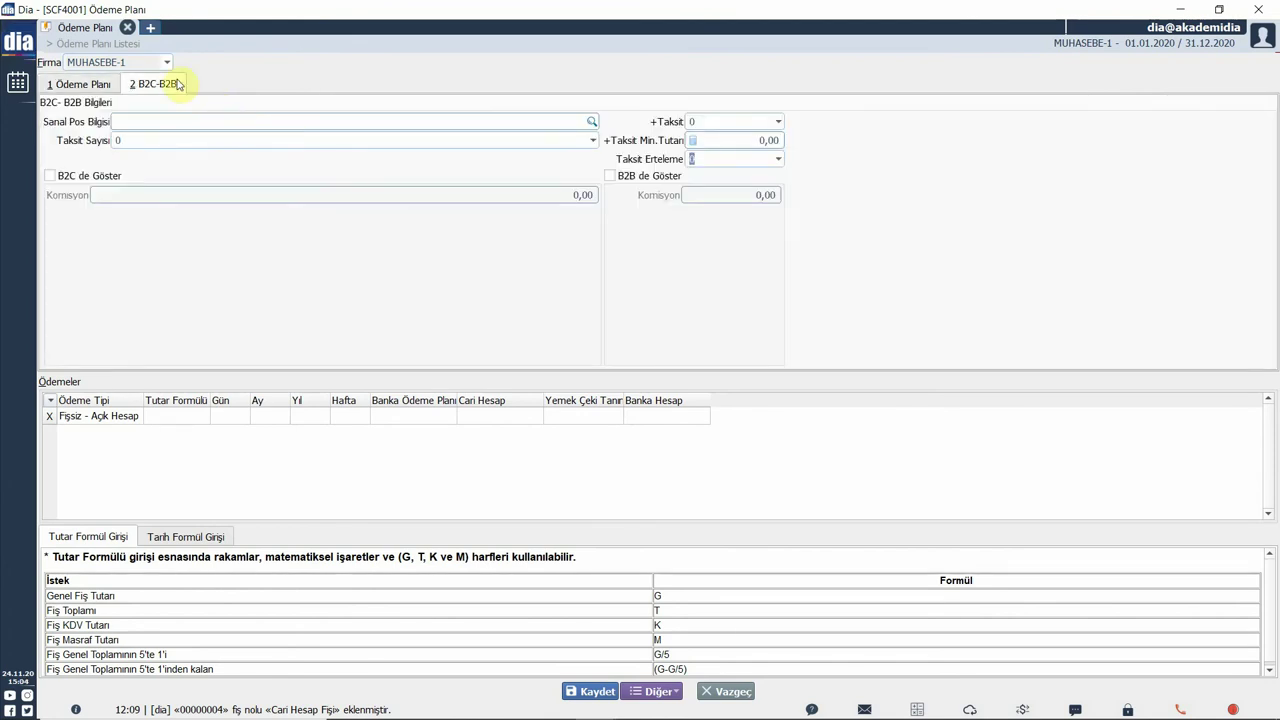
left_click(222, 121)
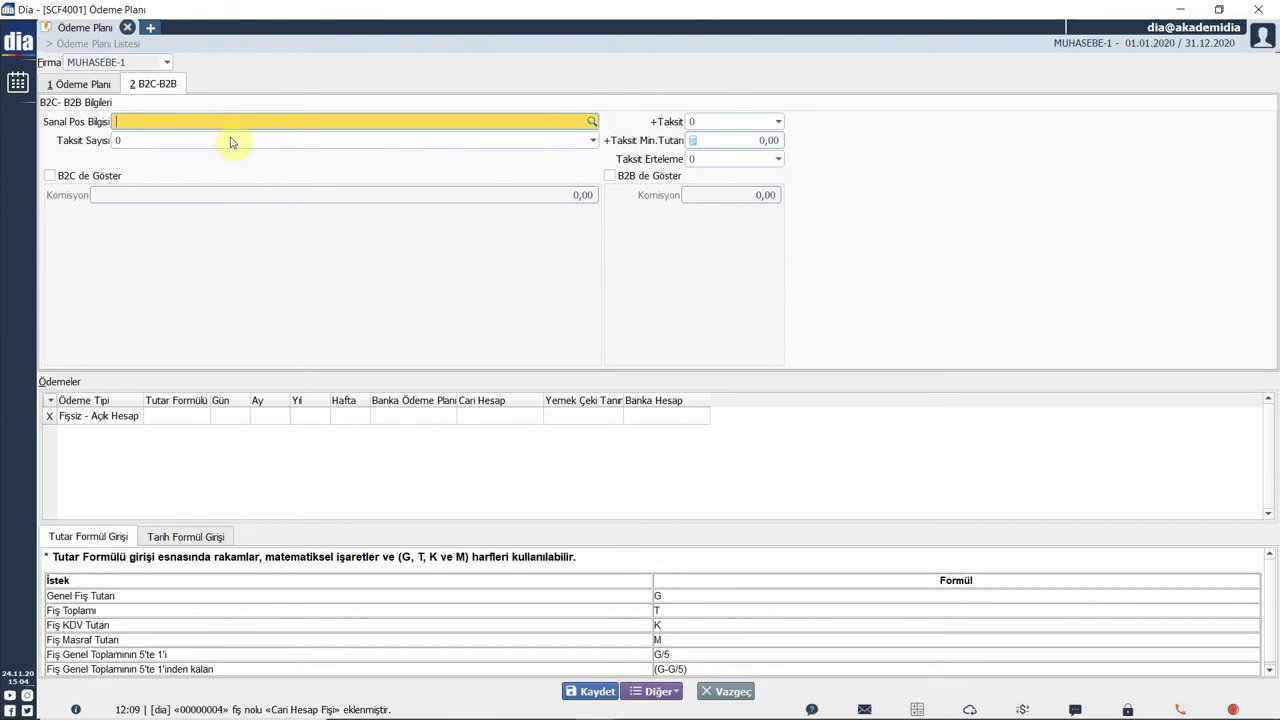
left_click(231, 141)
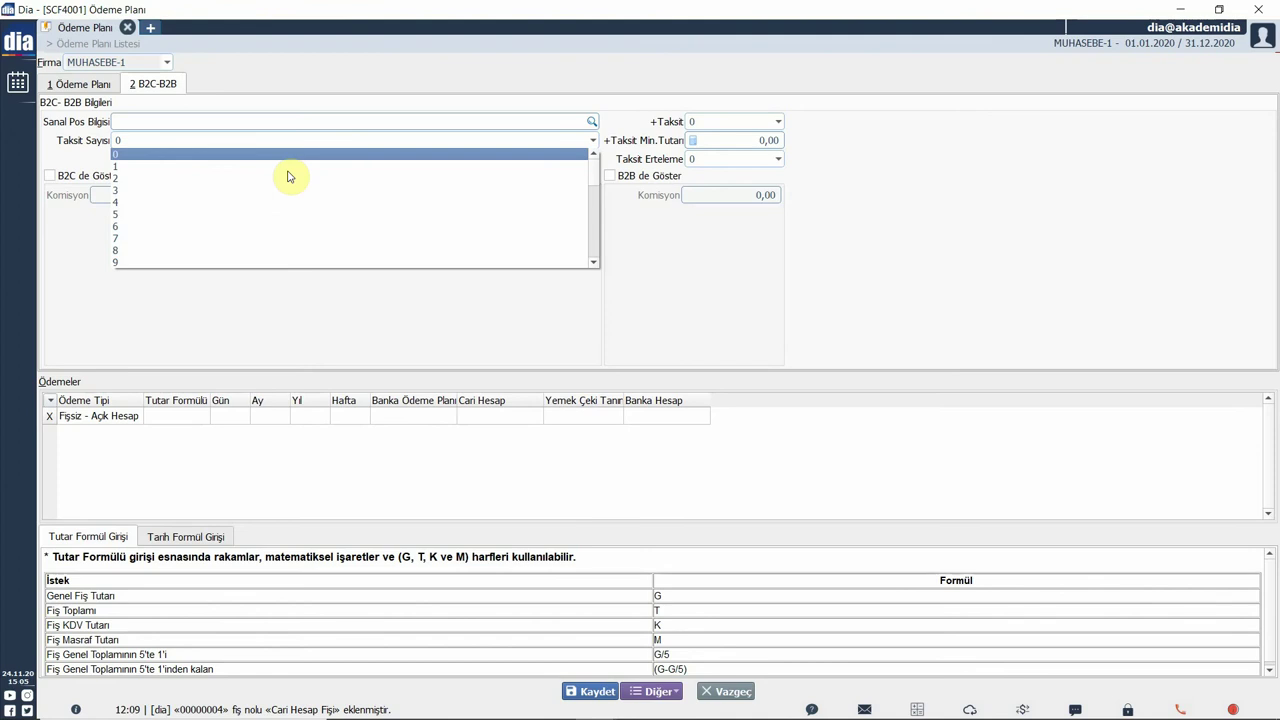
left_click(155, 191)
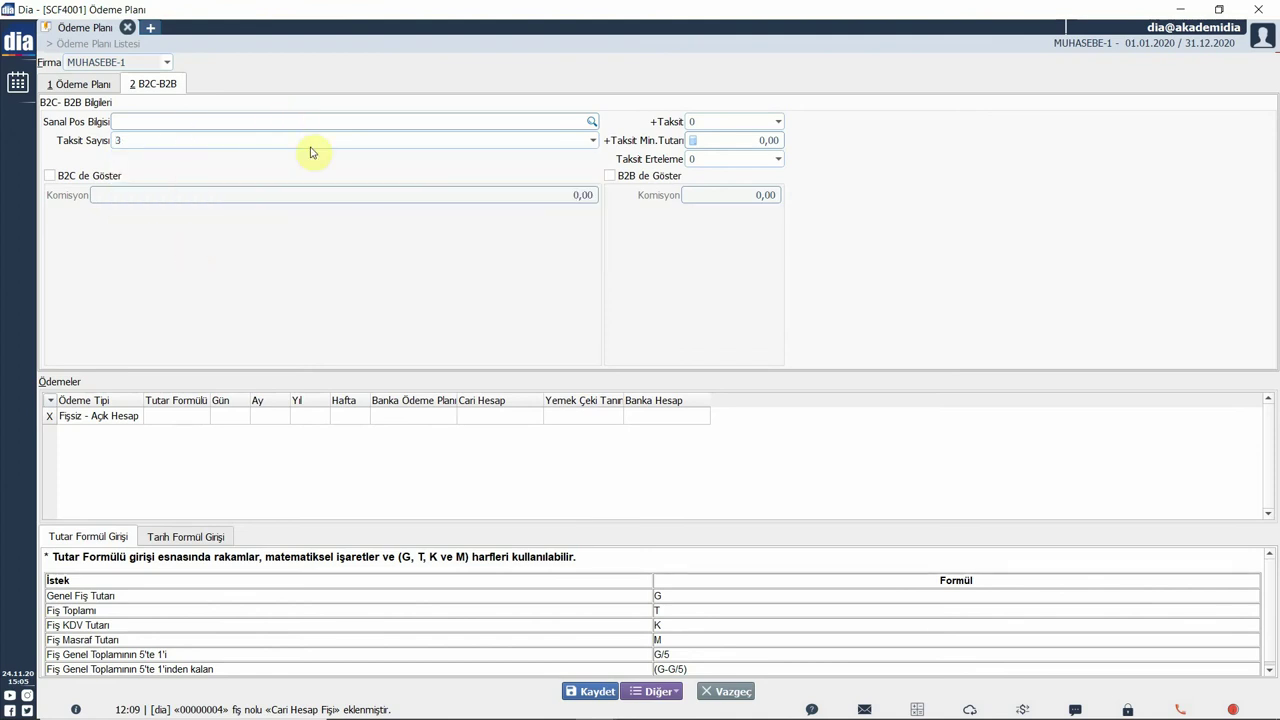
left_click(776, 122)
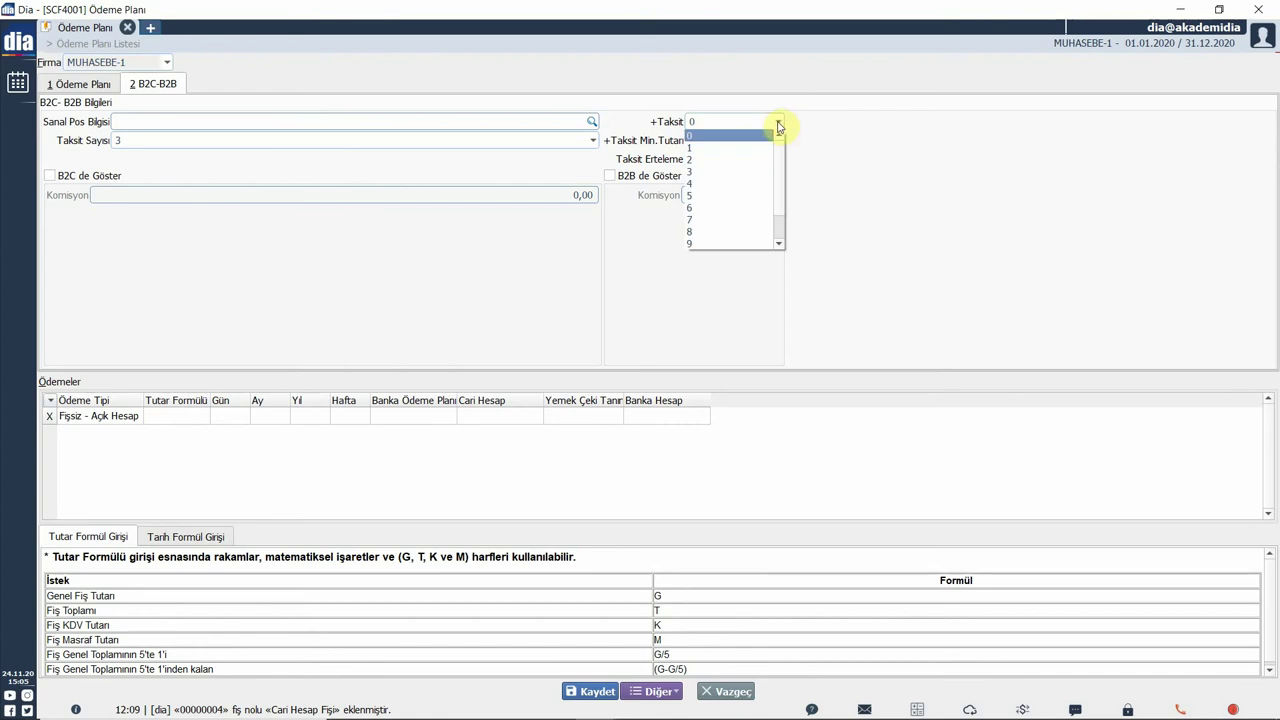
left_click(960, 168)
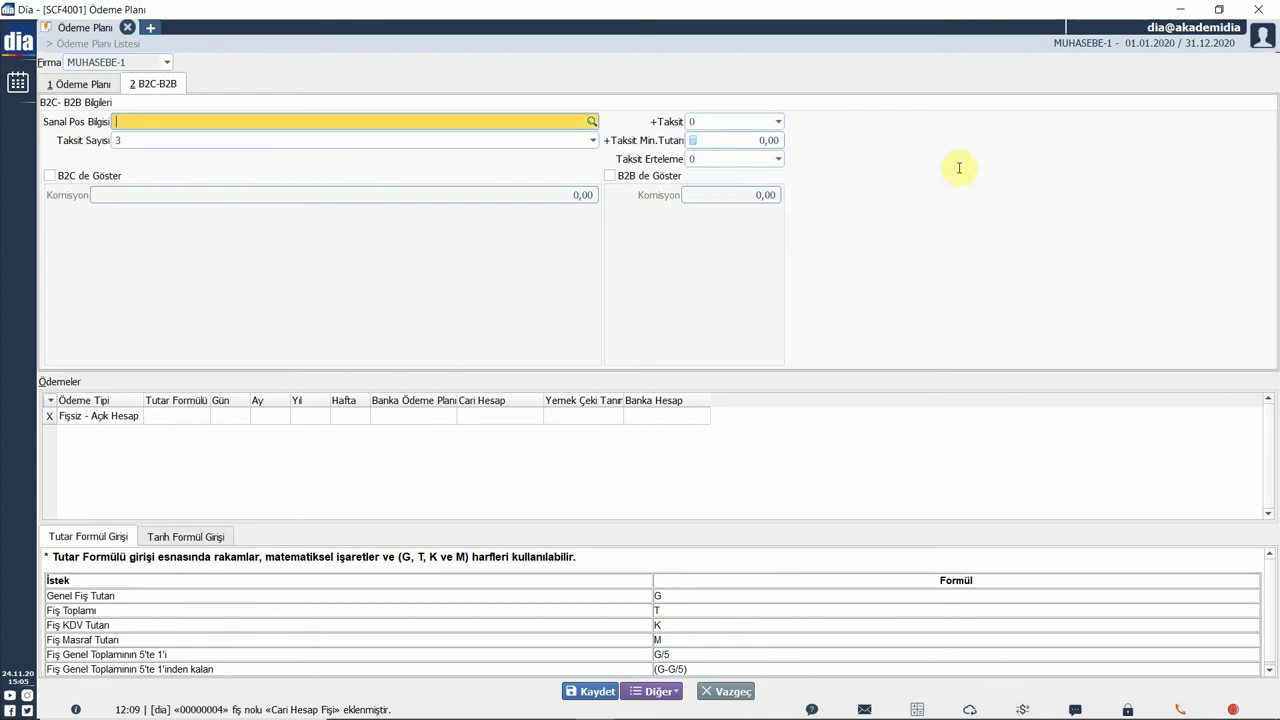
left_click(772, 140)
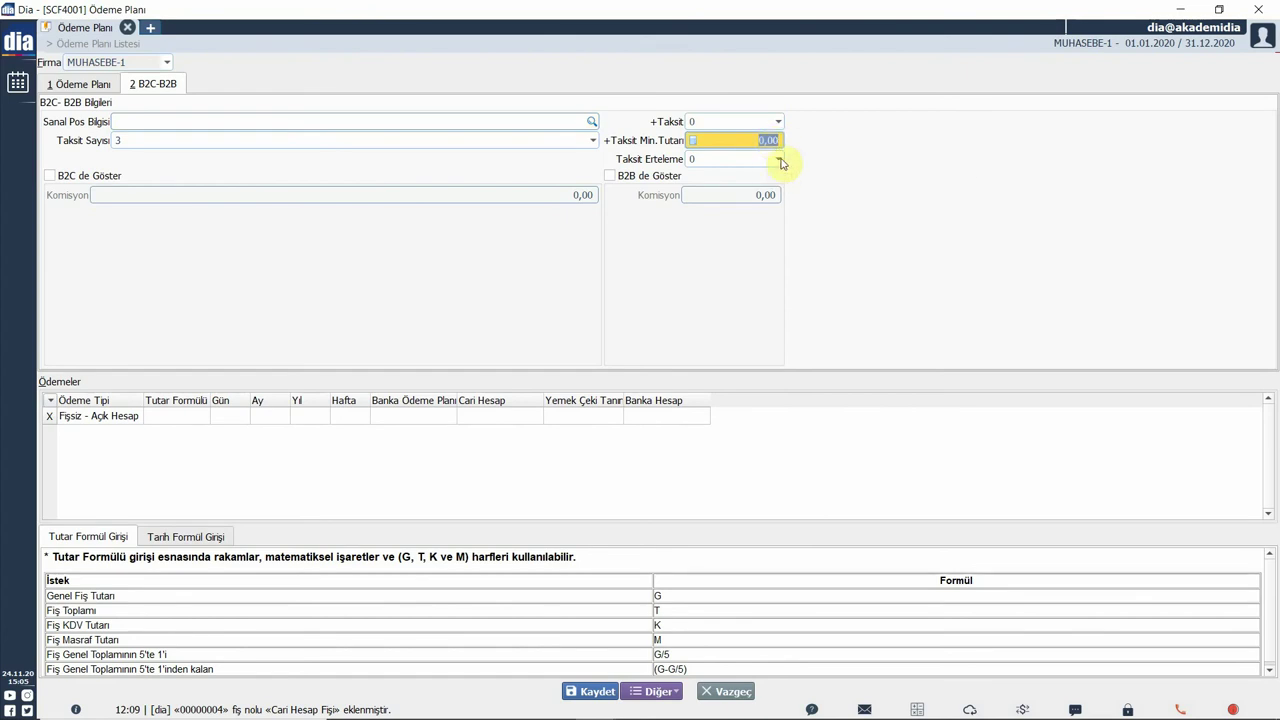
left_click(779, 160)
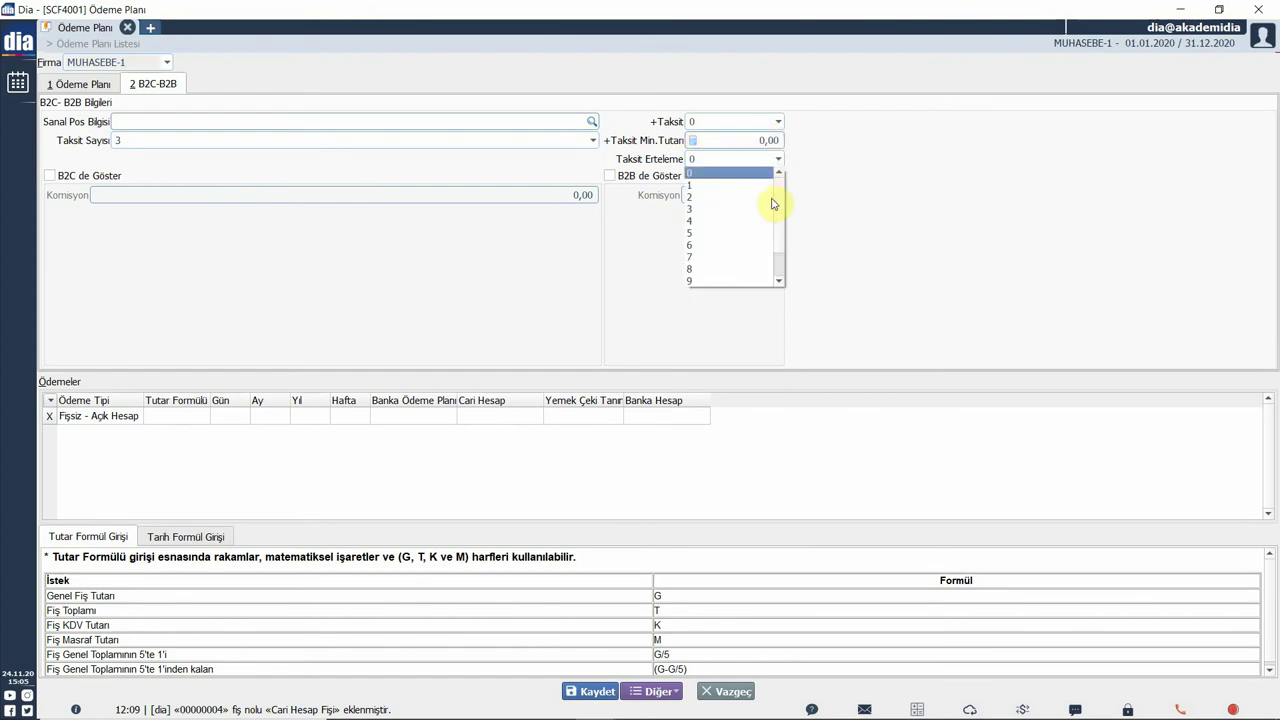
left_click(1006, 229)
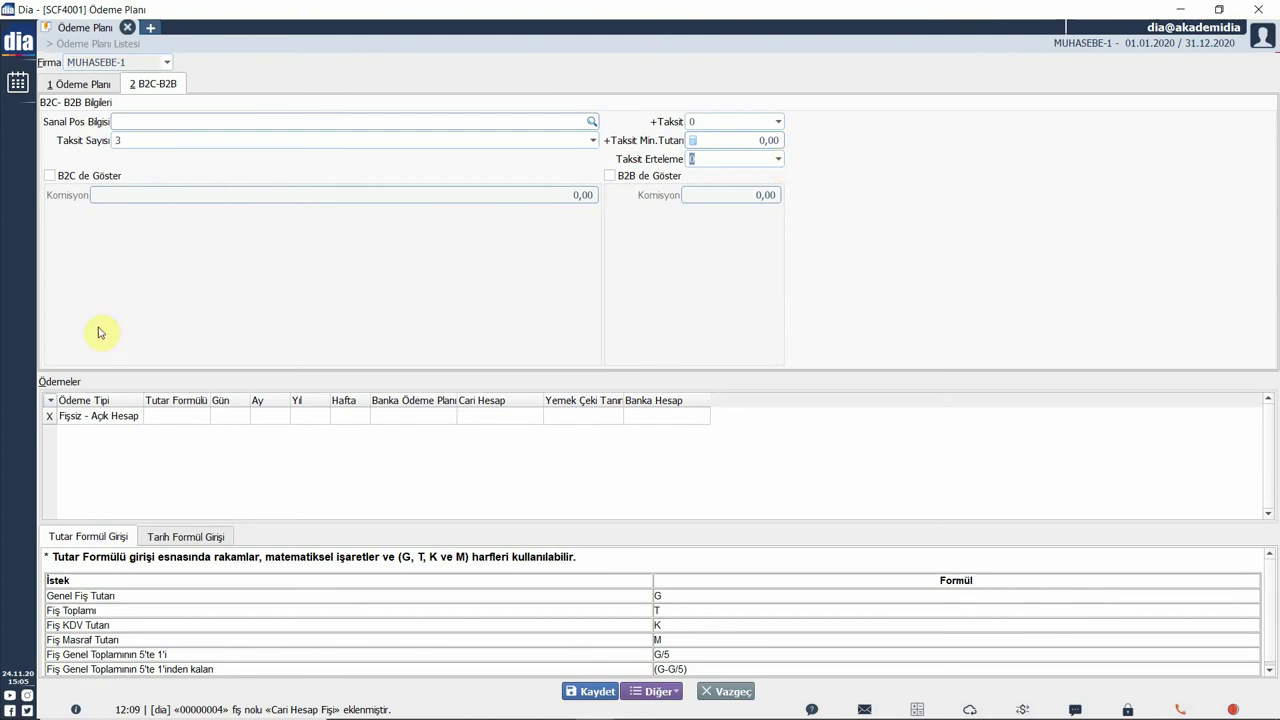
Enable both B2C de Göster and B2B de Göster for the payment plan.
left_click(49, 177)
left_click(582, 193)
left_click(608, 179)
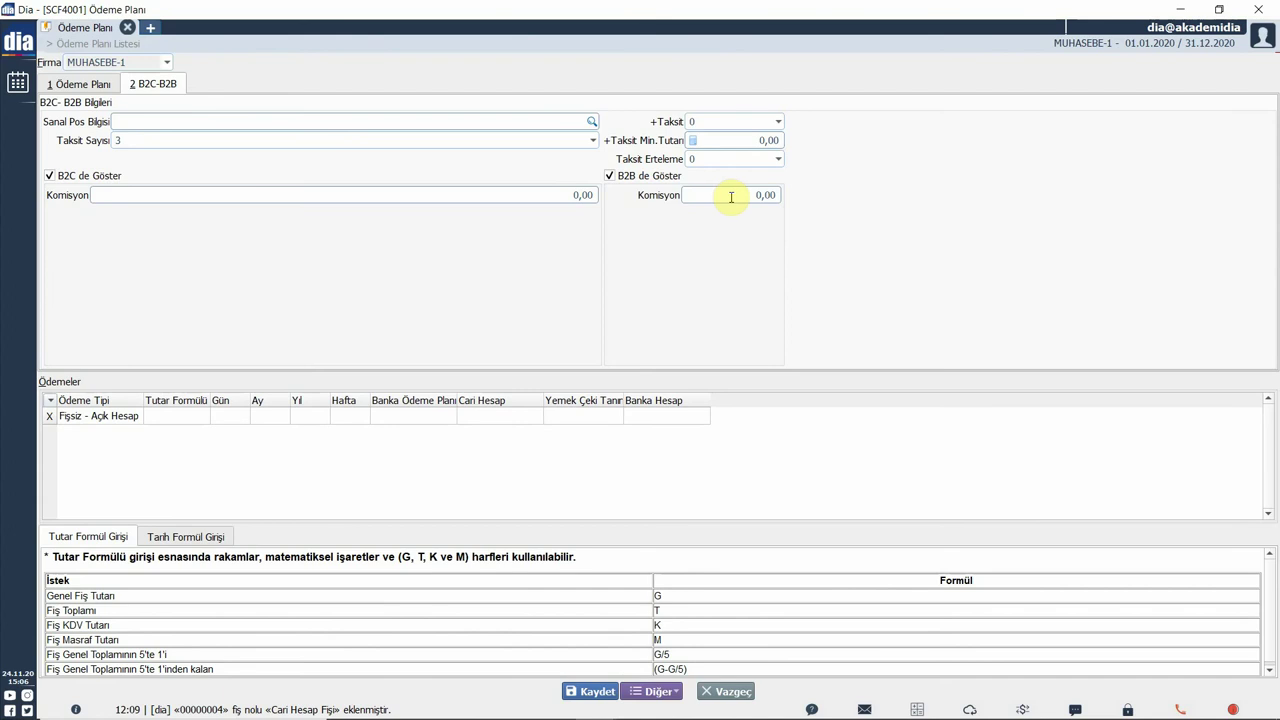
Define the payment row as Kredi Kartı with amount formula G and day +0, and consult the date formula guidance.
left_click(97, 86)
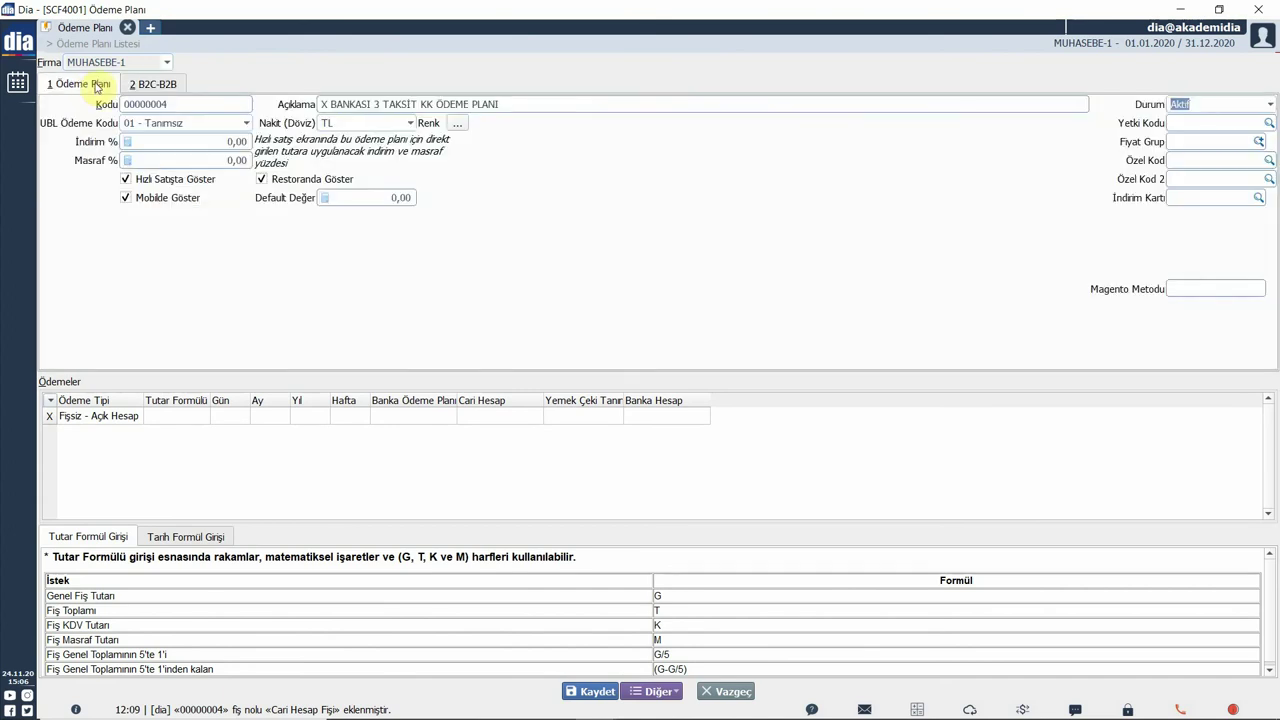
left_click(138, 420)
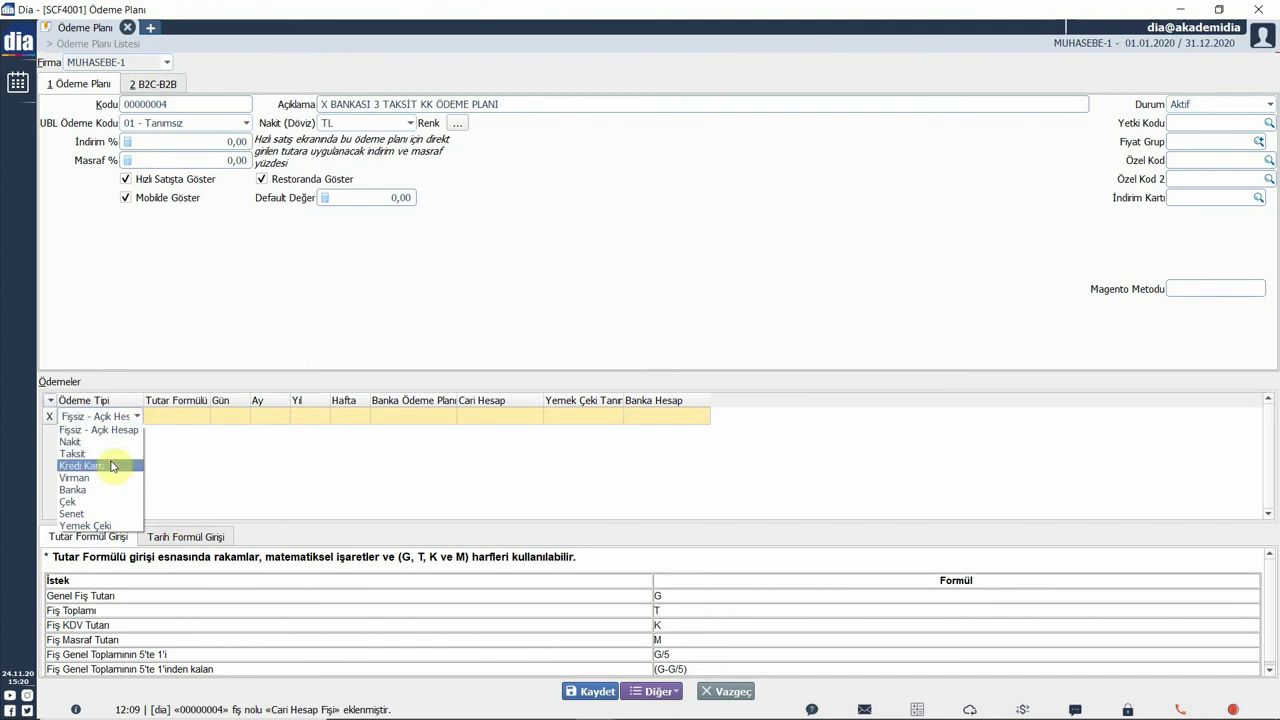
left_click(110, 466)
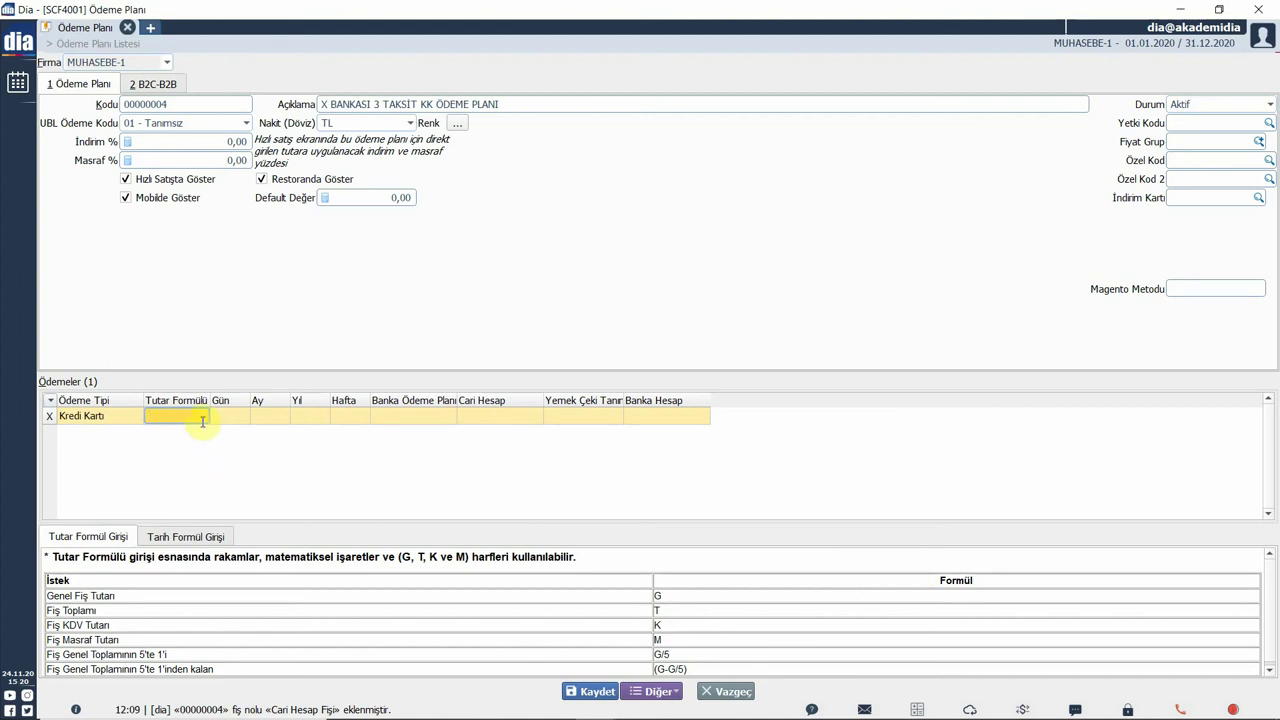
type("G")
key("Tab")
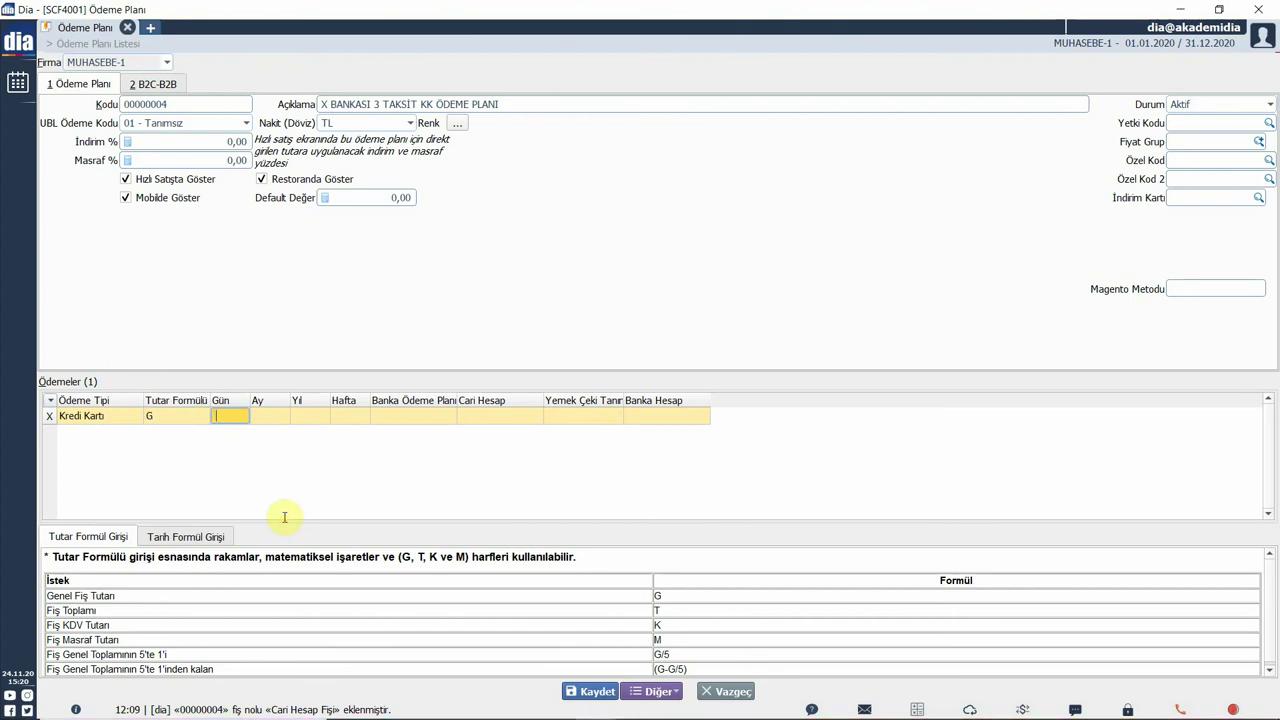
type("+0")
left_click(214, 538)
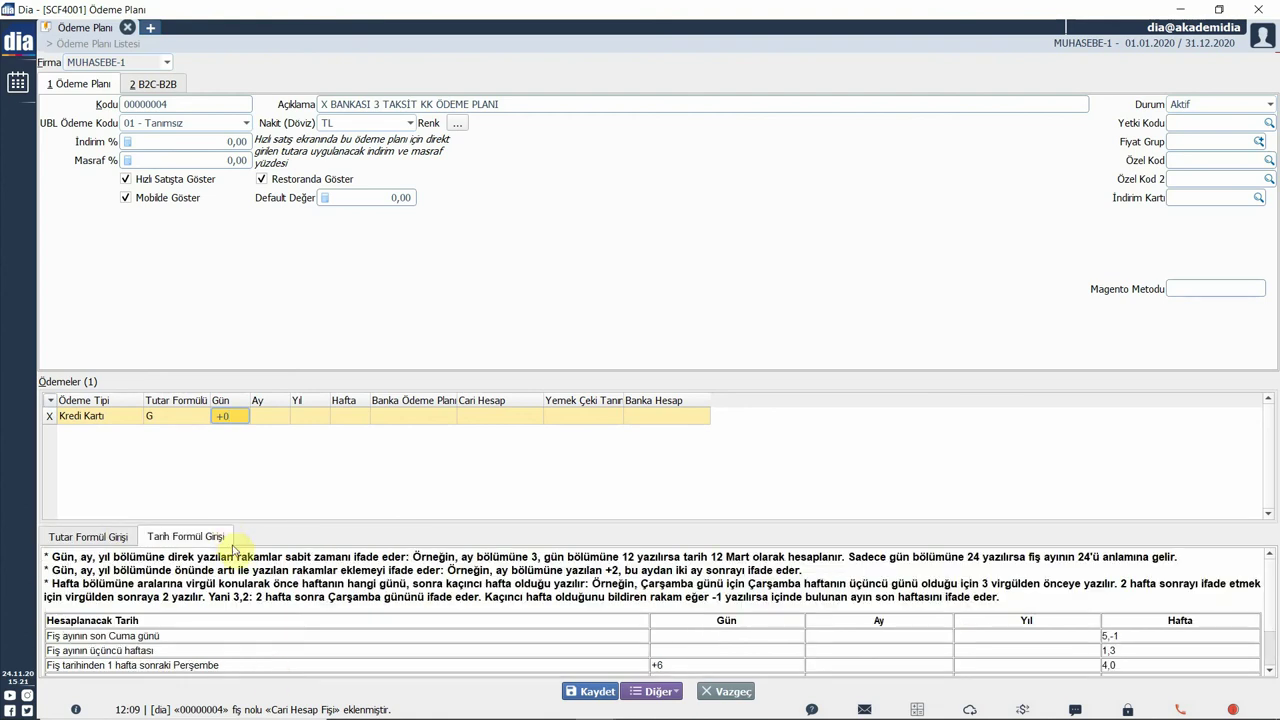
scroll(276, 602, "down", 1)
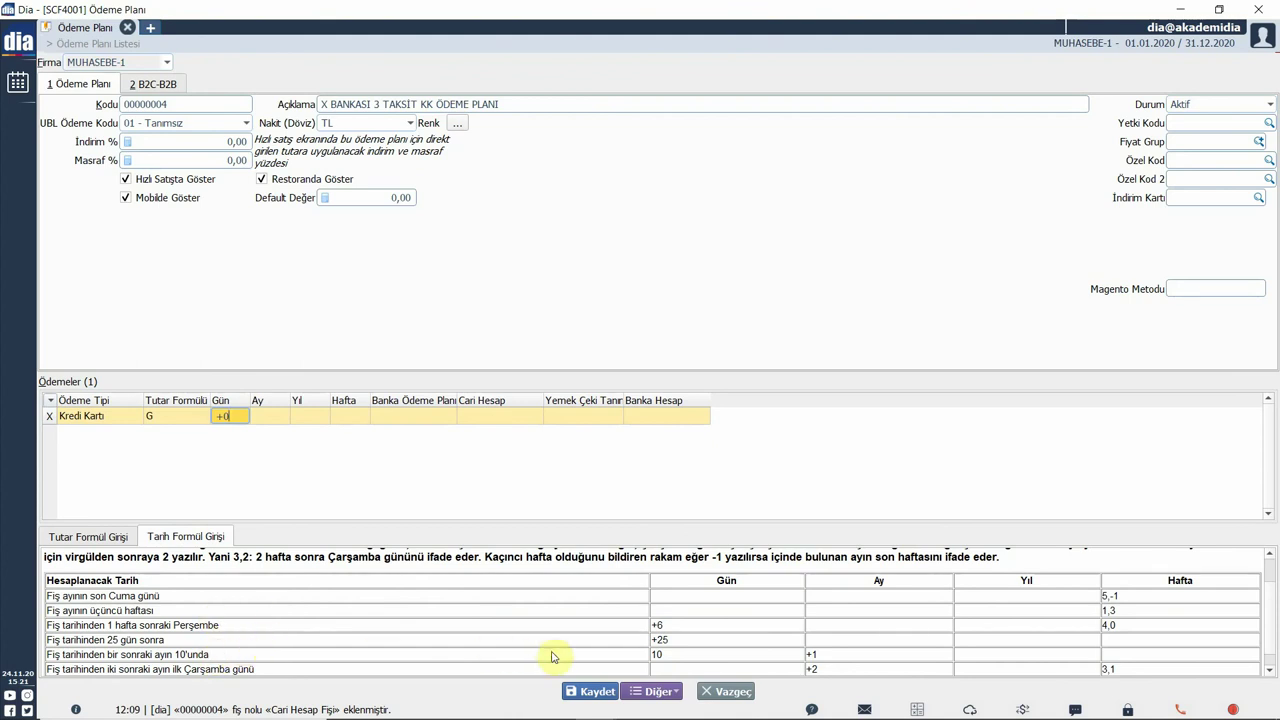
scroll(1080, 620, "up", 2)
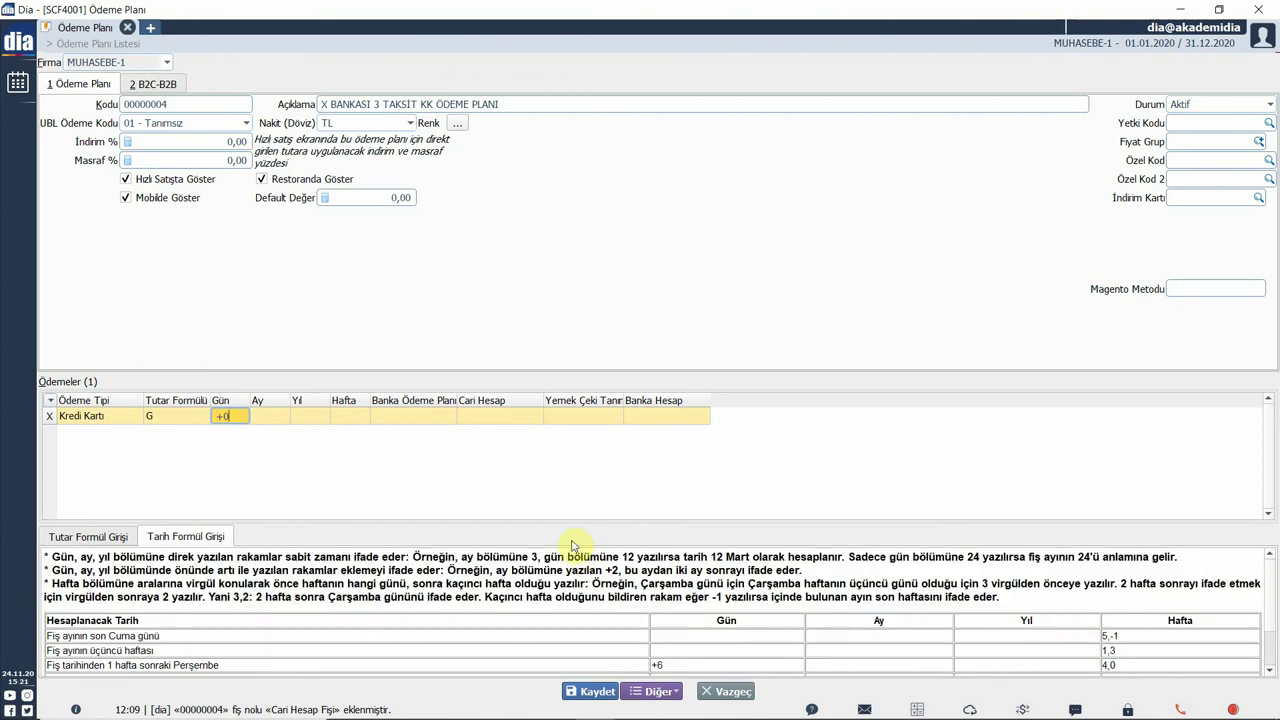
Add a new bank payment plan from the Kredi Kartı row's Banka Ödeme Planı and describe it as X BANKASI 3 TAKSİT.
left_click(451, 417)
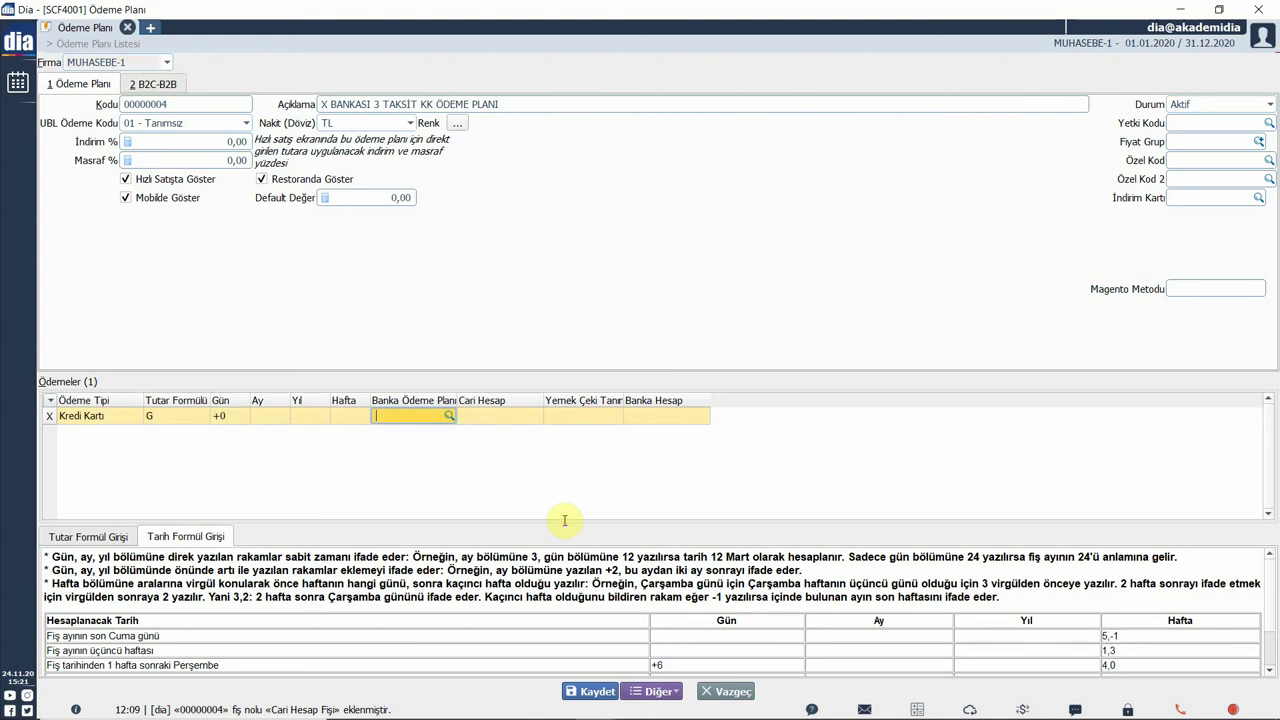
left_click(451, 415)
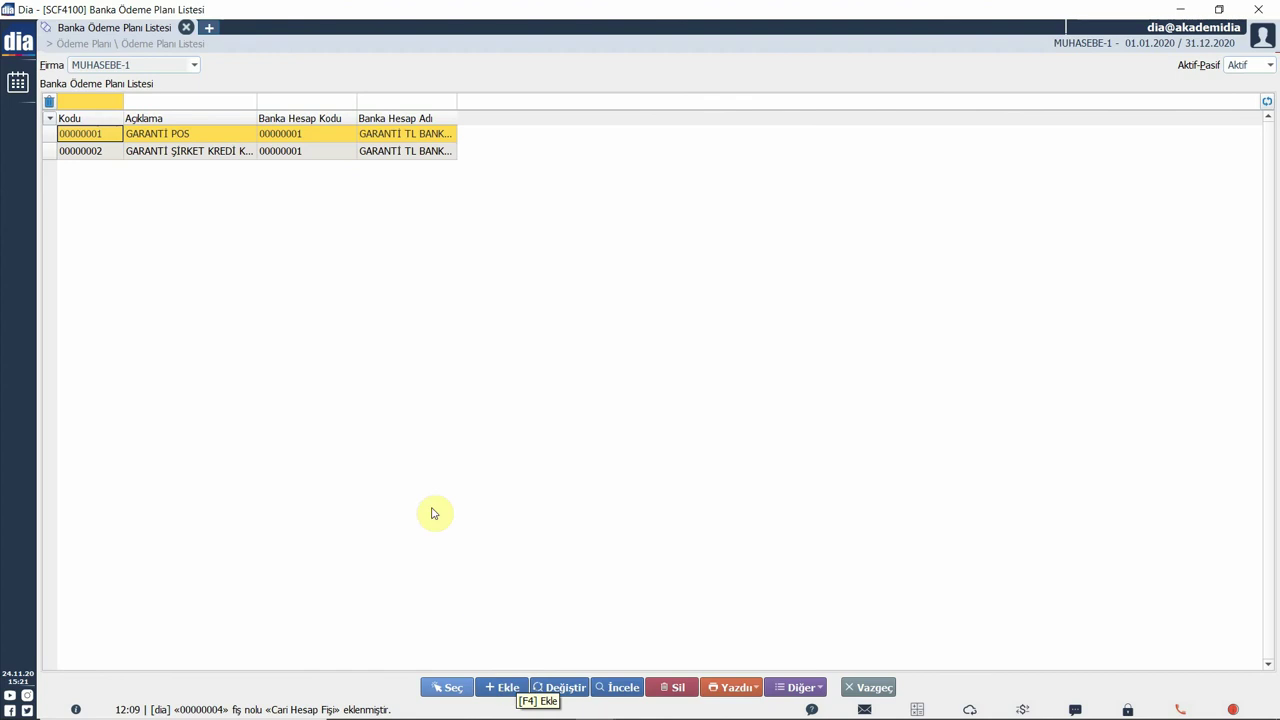
left_click(507, 689)
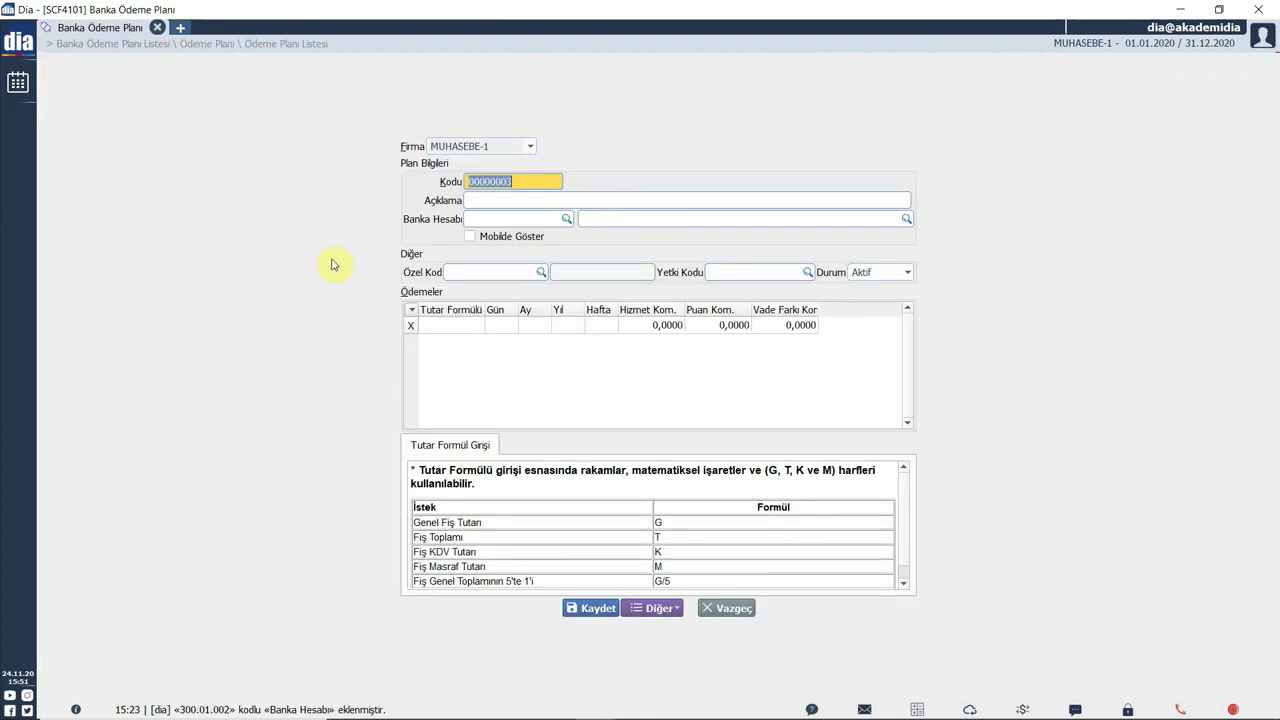
left_click(522, 201)
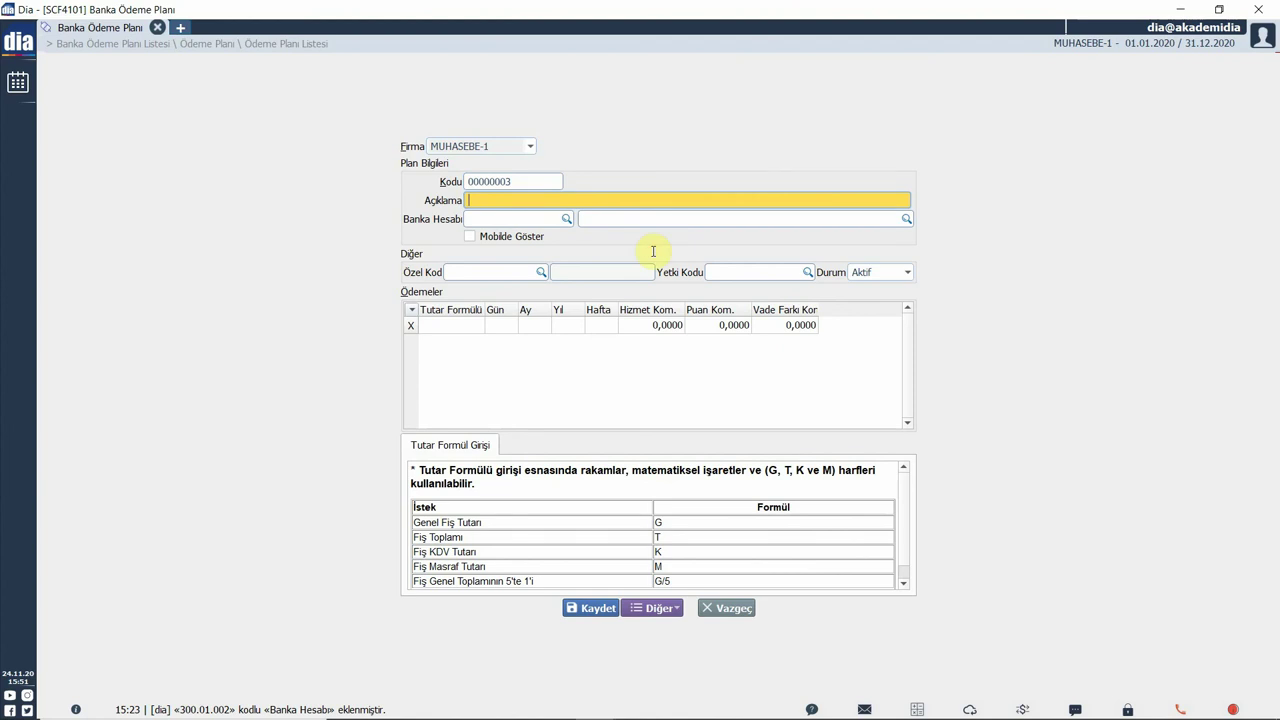
type("X BANKASI 3 TAKSİT")
Assign the XX NOLU HESAP bank account to the bank payment plan and check the available Durum options.
left_click(520, 218)
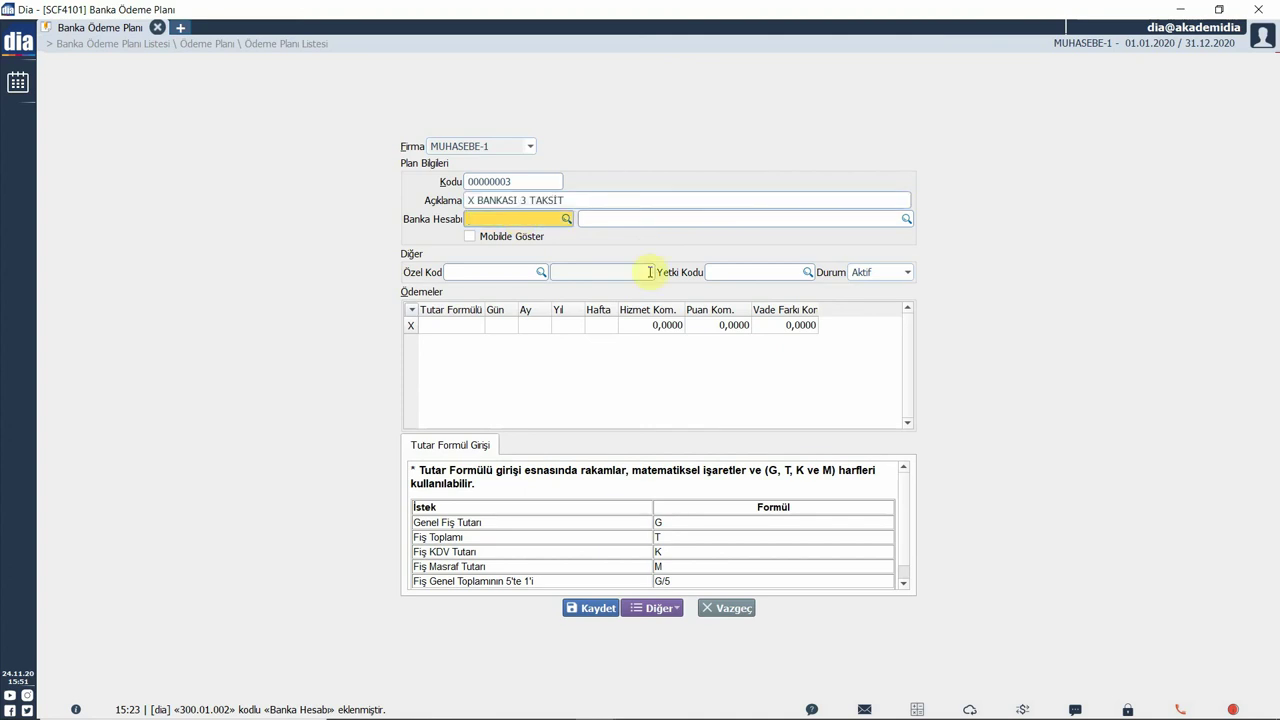
double_click(495, 218)
left_click(252, 216)
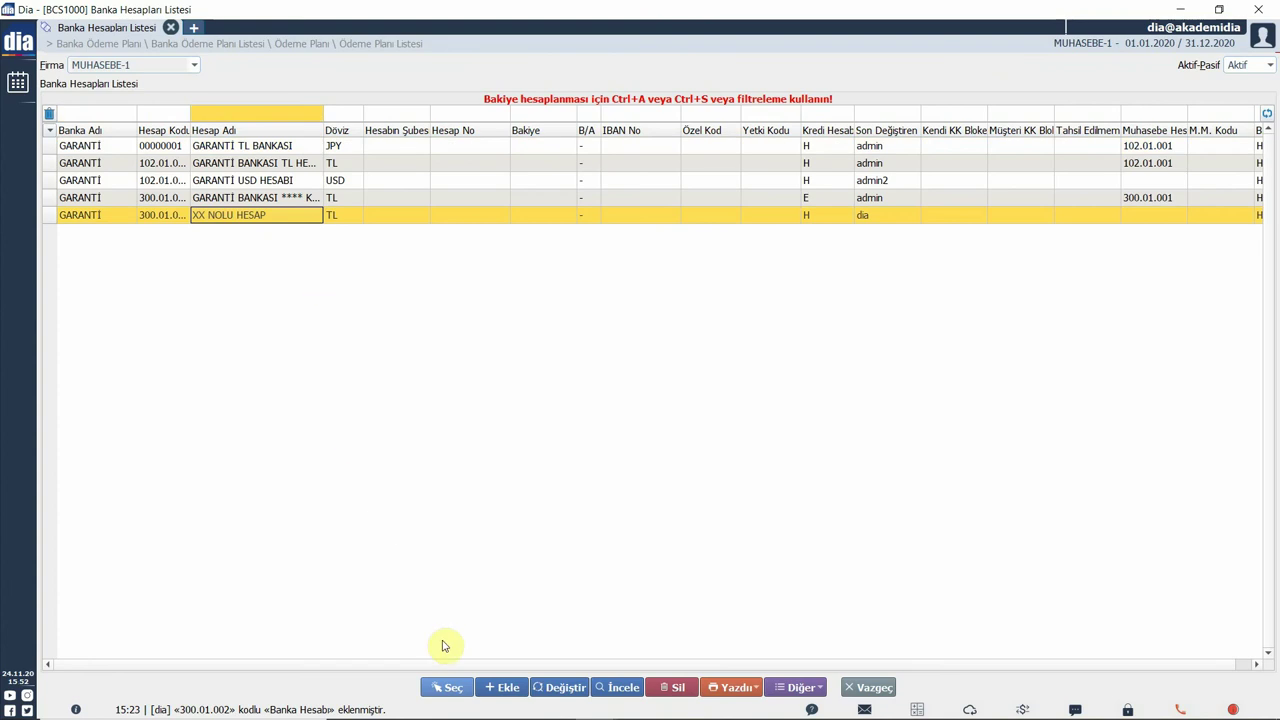
left_click(447, 687)
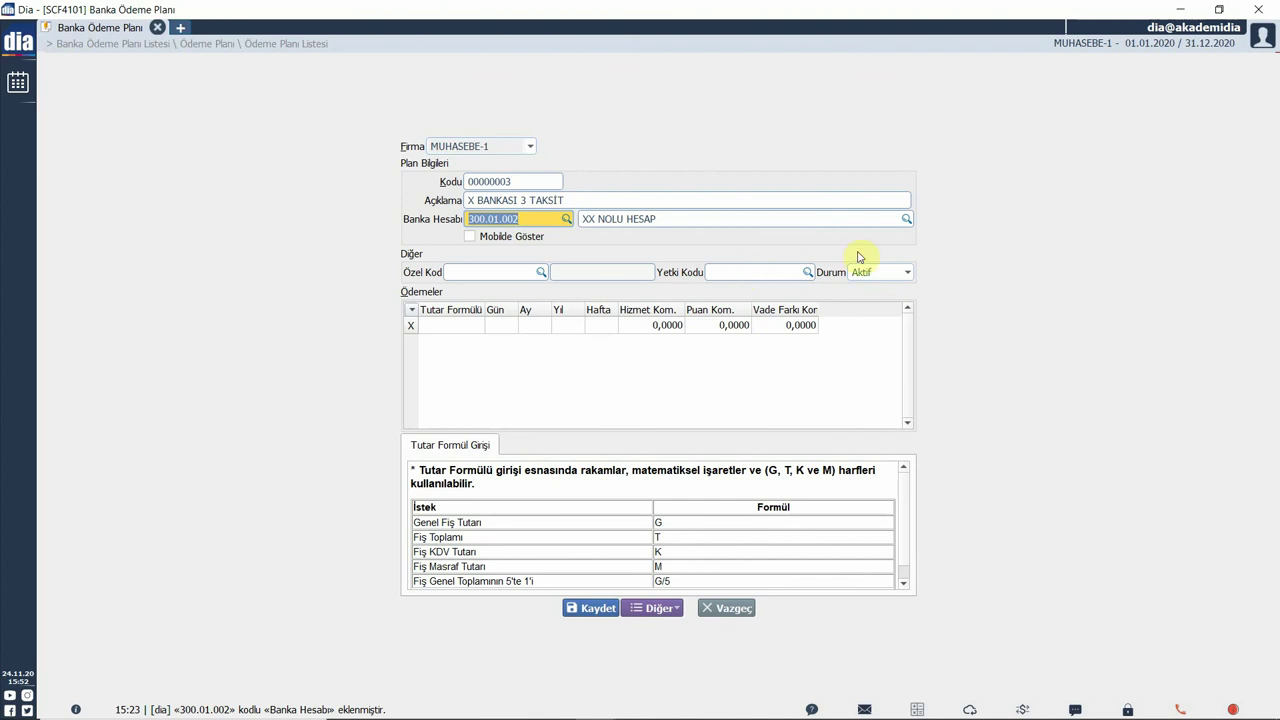
left_click(906, 273)
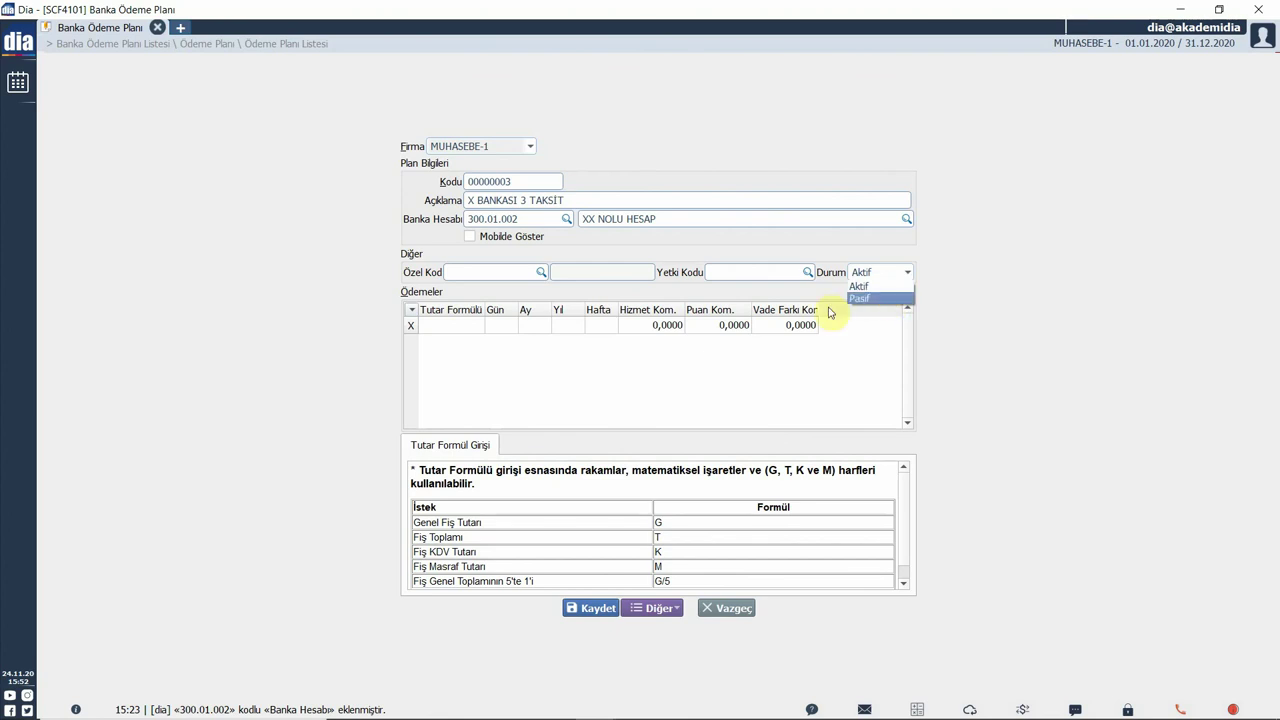
Define the bank plan's first payment row with amount formula G/3 and month (Ay) +1.
left_click(474, 324)
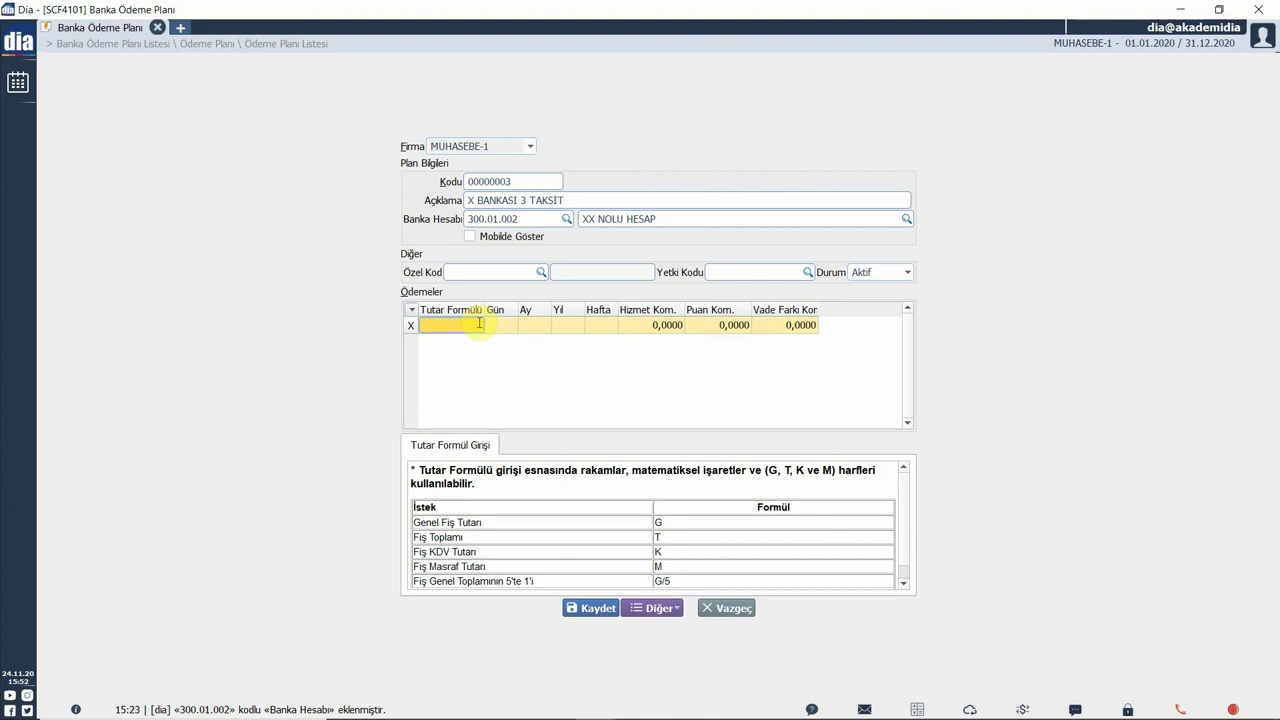
type("G/3")
key("Return")
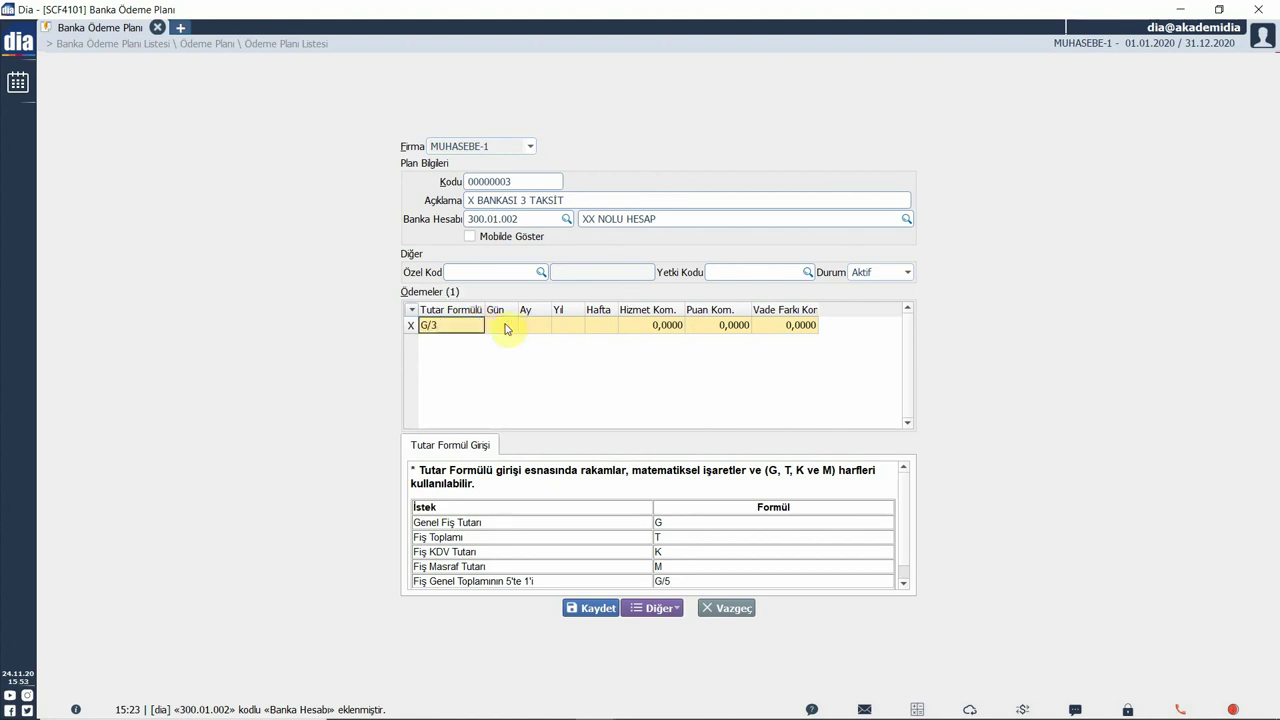
left_click(540, 327)
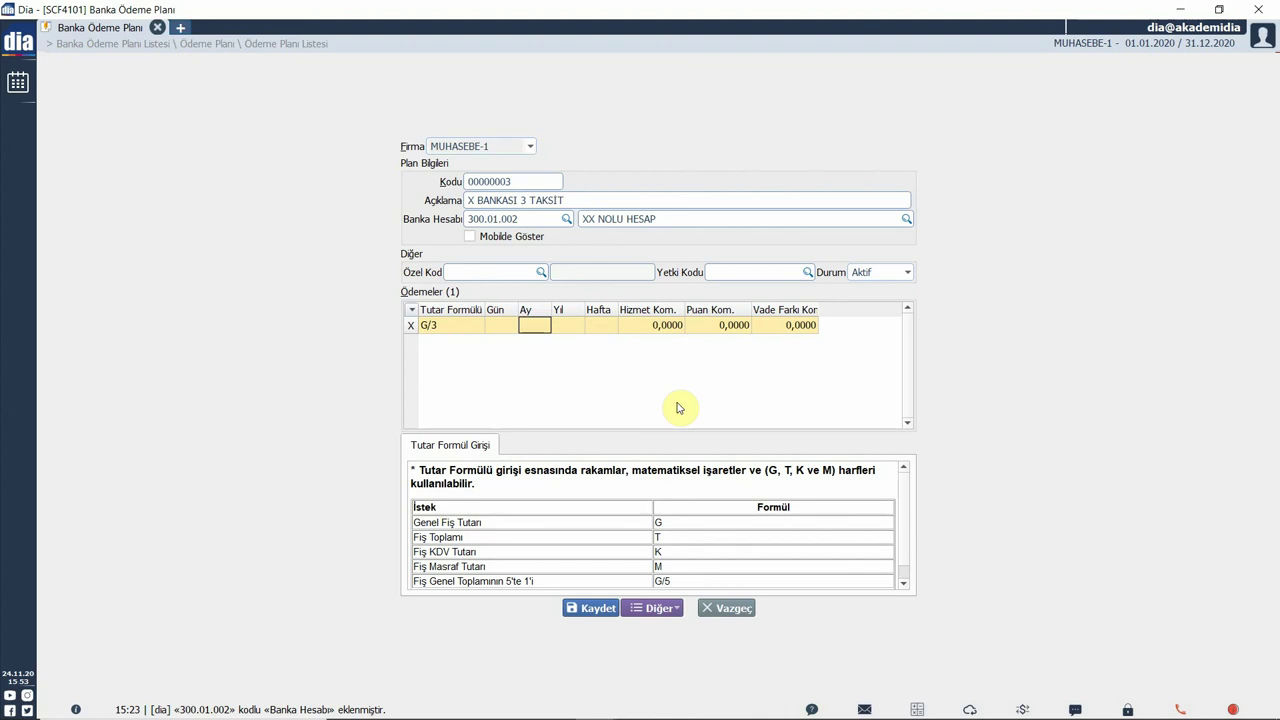
type("+1")
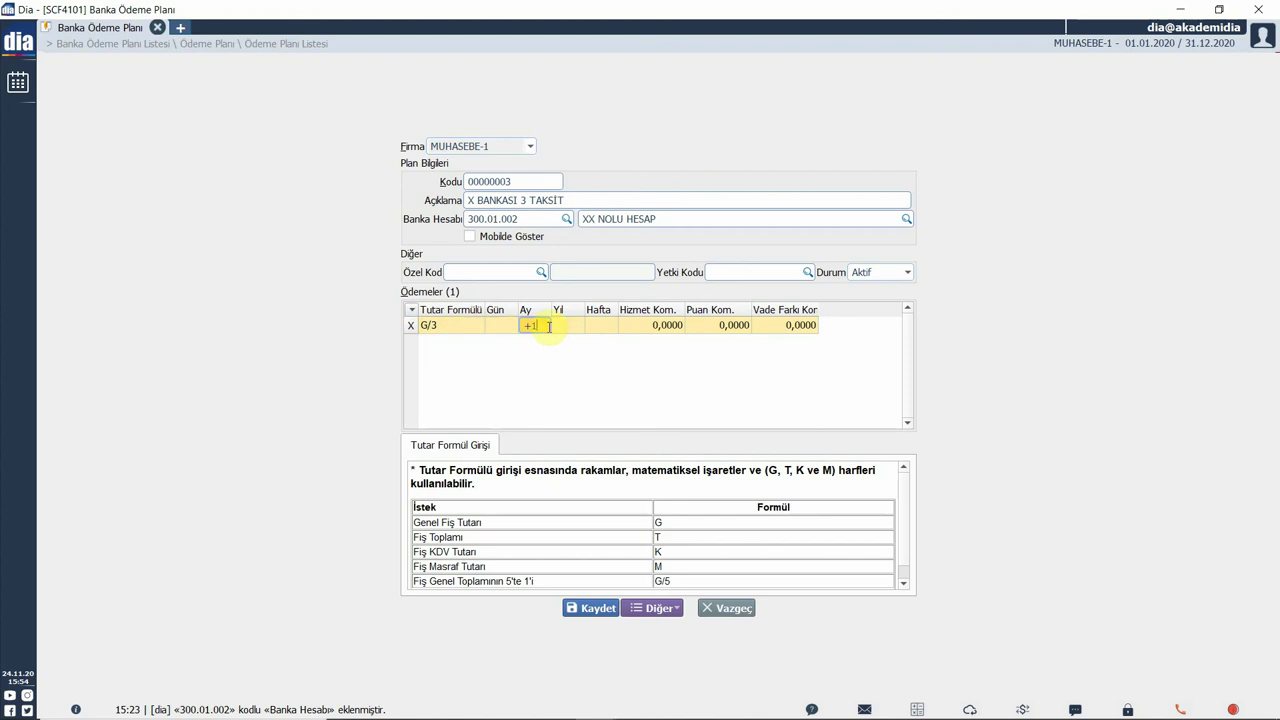
Generate 2 more installment rows from the G/3 payment row of the bank payment plan.
left_click(658, 608)
left_click(673, 627)
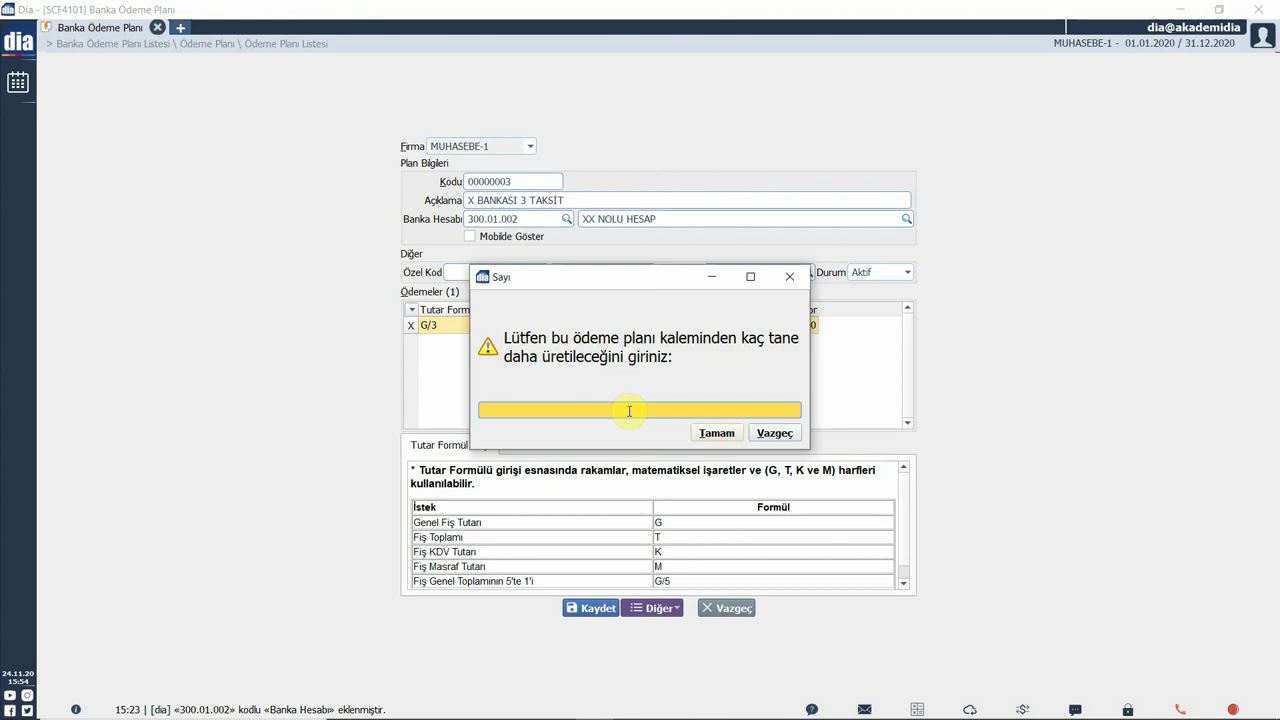
type("2")
left_click(716, 433)
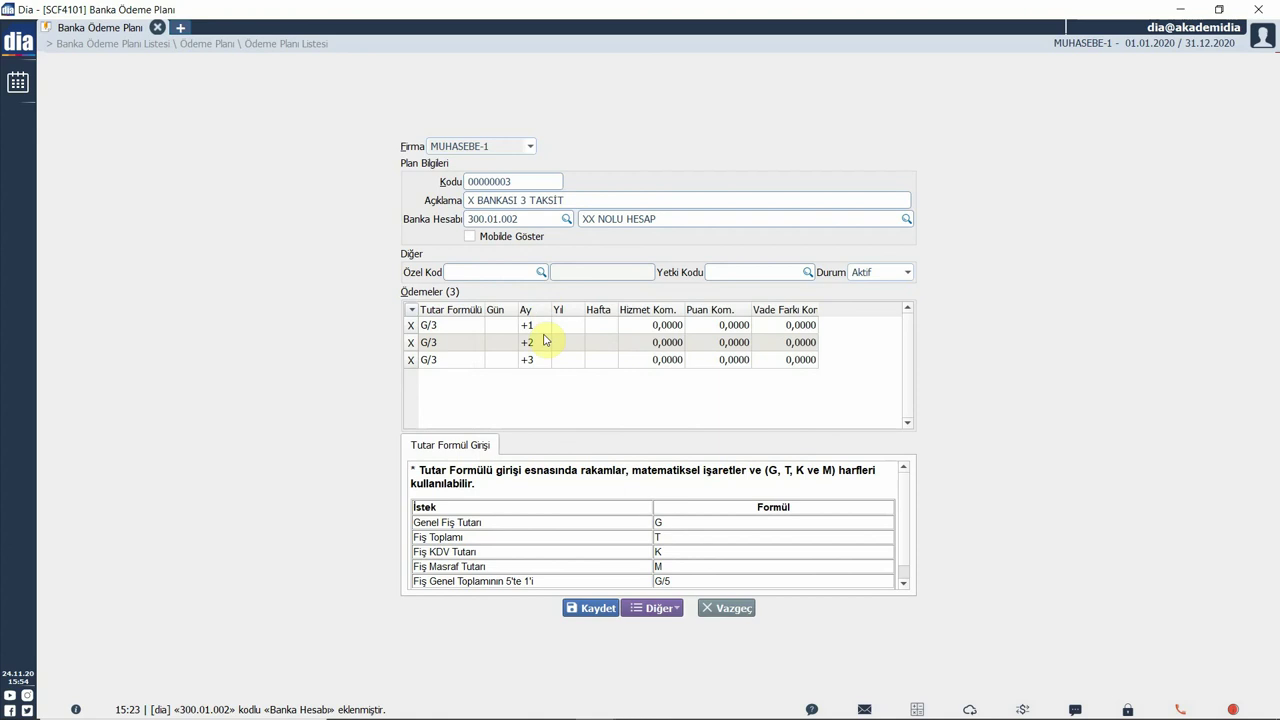
Save the bank payment plan and link X BANKASI 3 TAKSİT to the Kredi Kartı payment row.
key("F2")
left_click(599, 609)
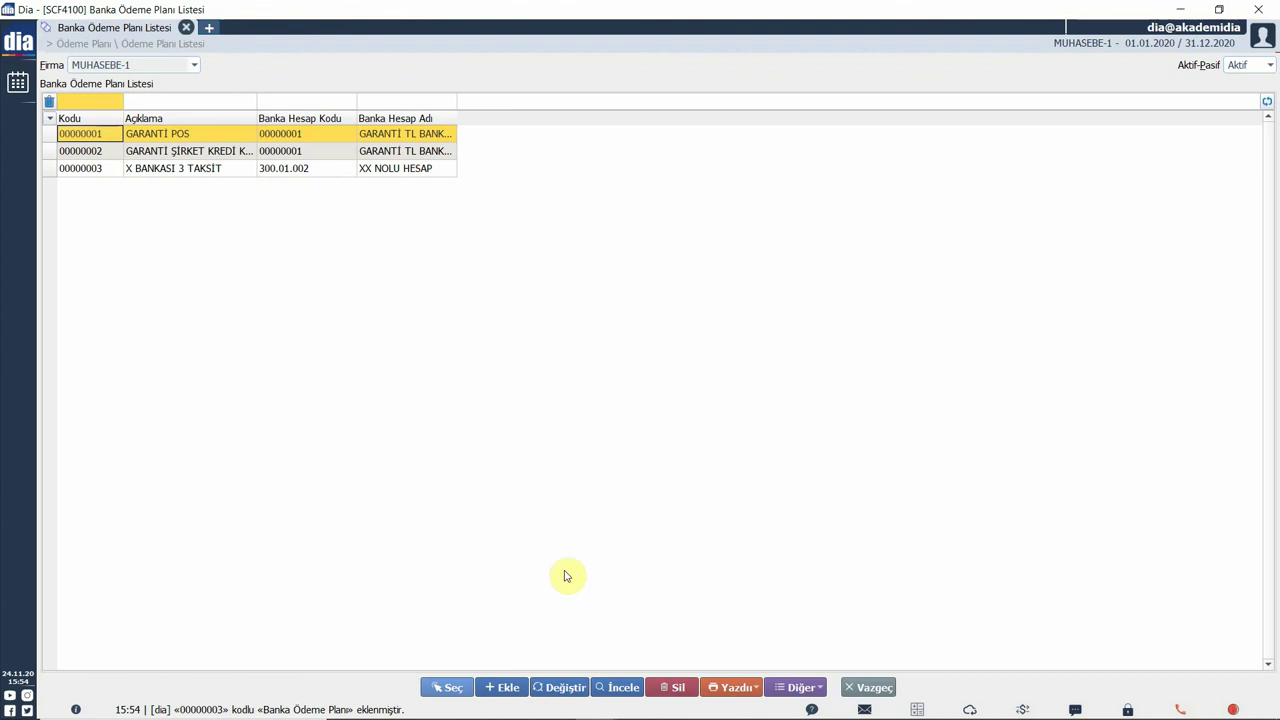
left_click(247, 218)
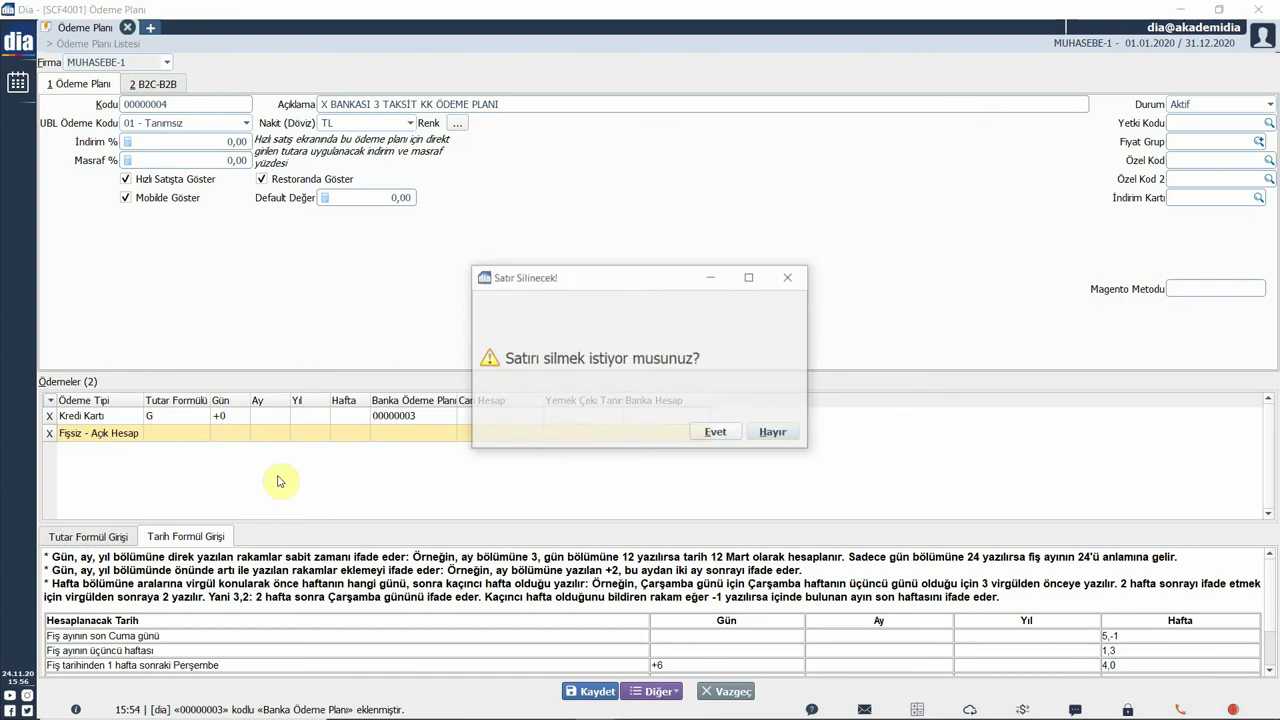
Delete the extra Fişsiz - Açık Hesap row, and save the payment plan with a wider Banka Ödeme Planı column.
left_click(700, 433)
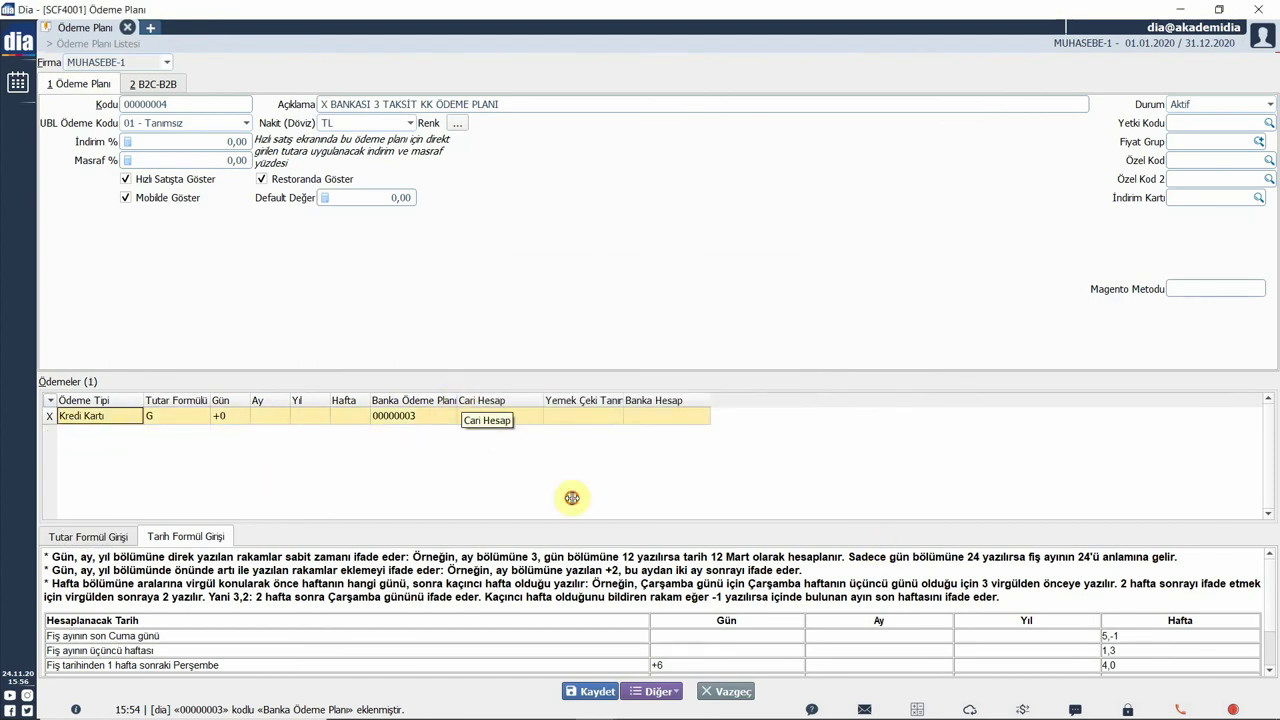
left_click_drag(460, 400, 485, 400)
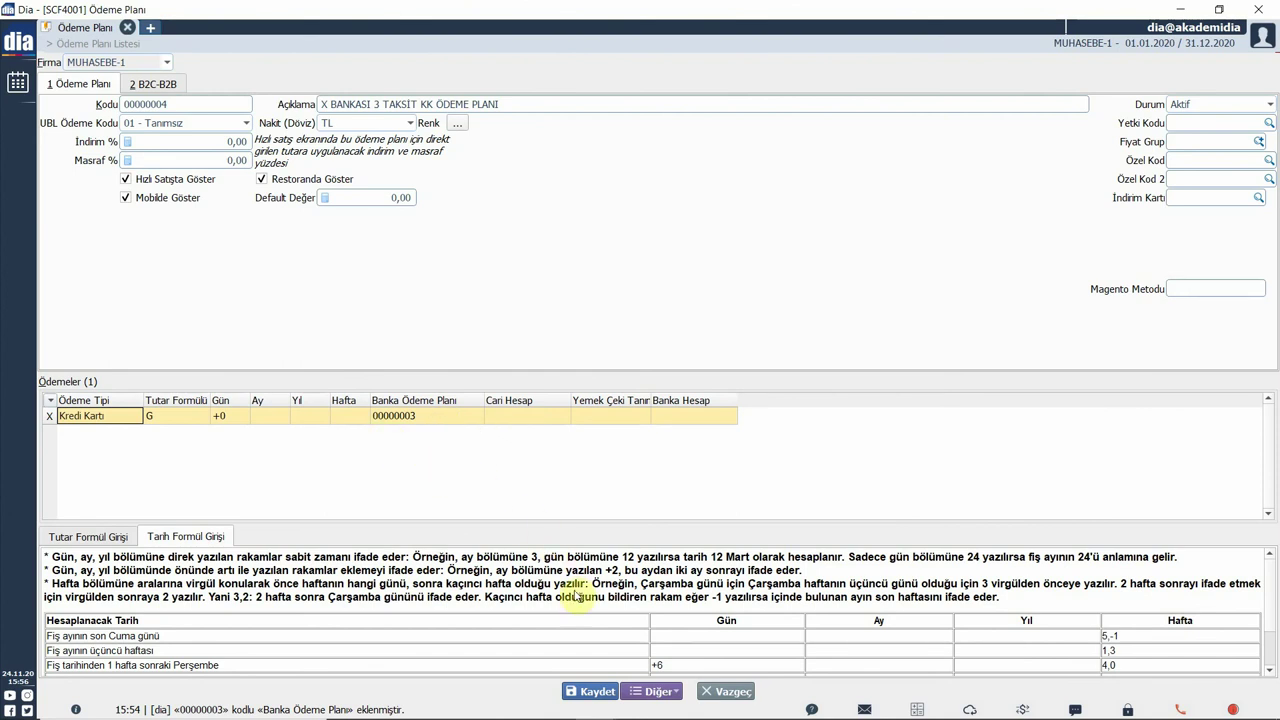
left_click(593, 692)
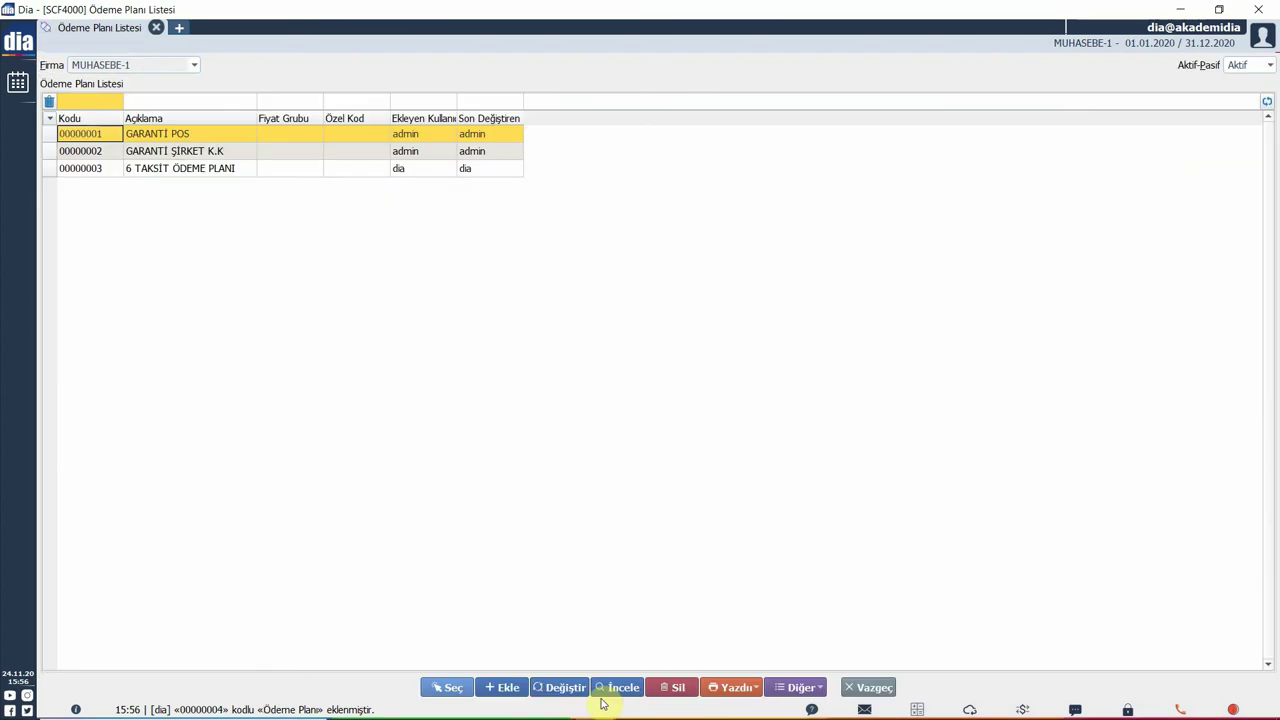